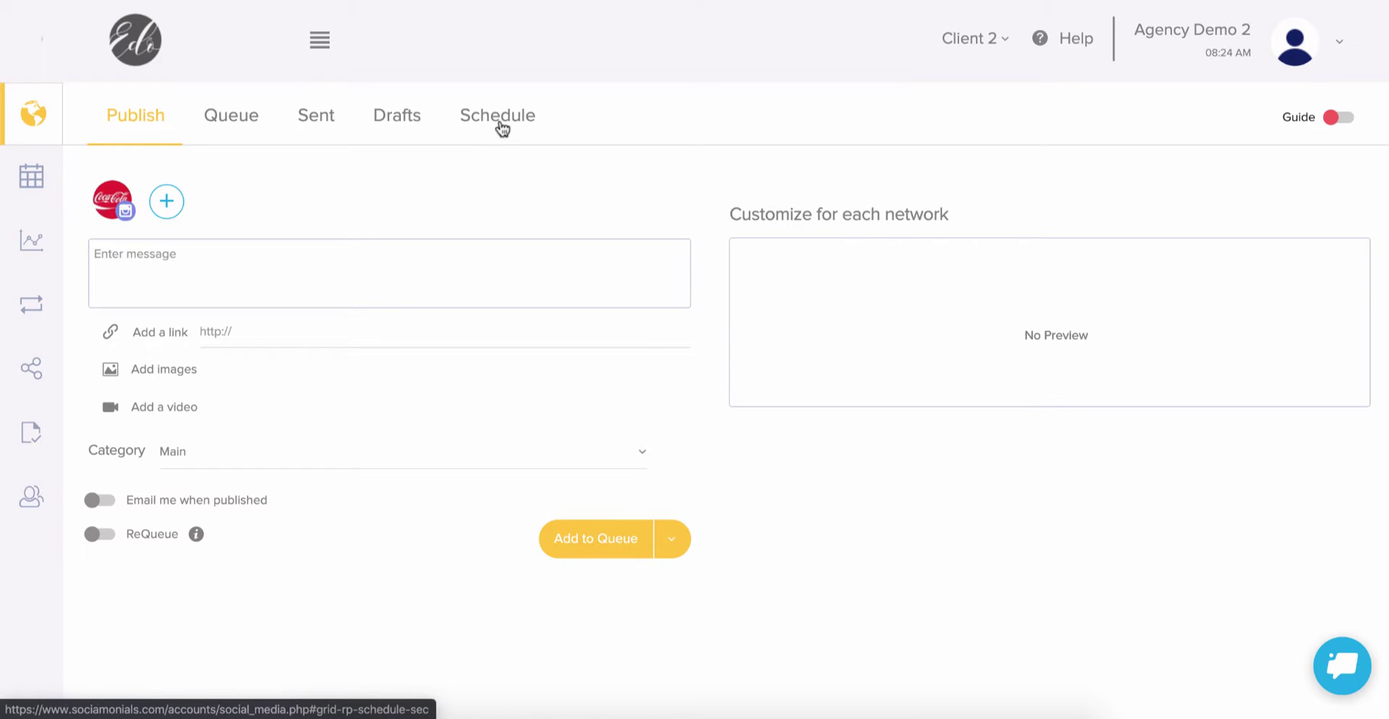
Open the posting schedule and review its weekly time slots and the list of content categories.
click(192, 459)
click(229, 460)
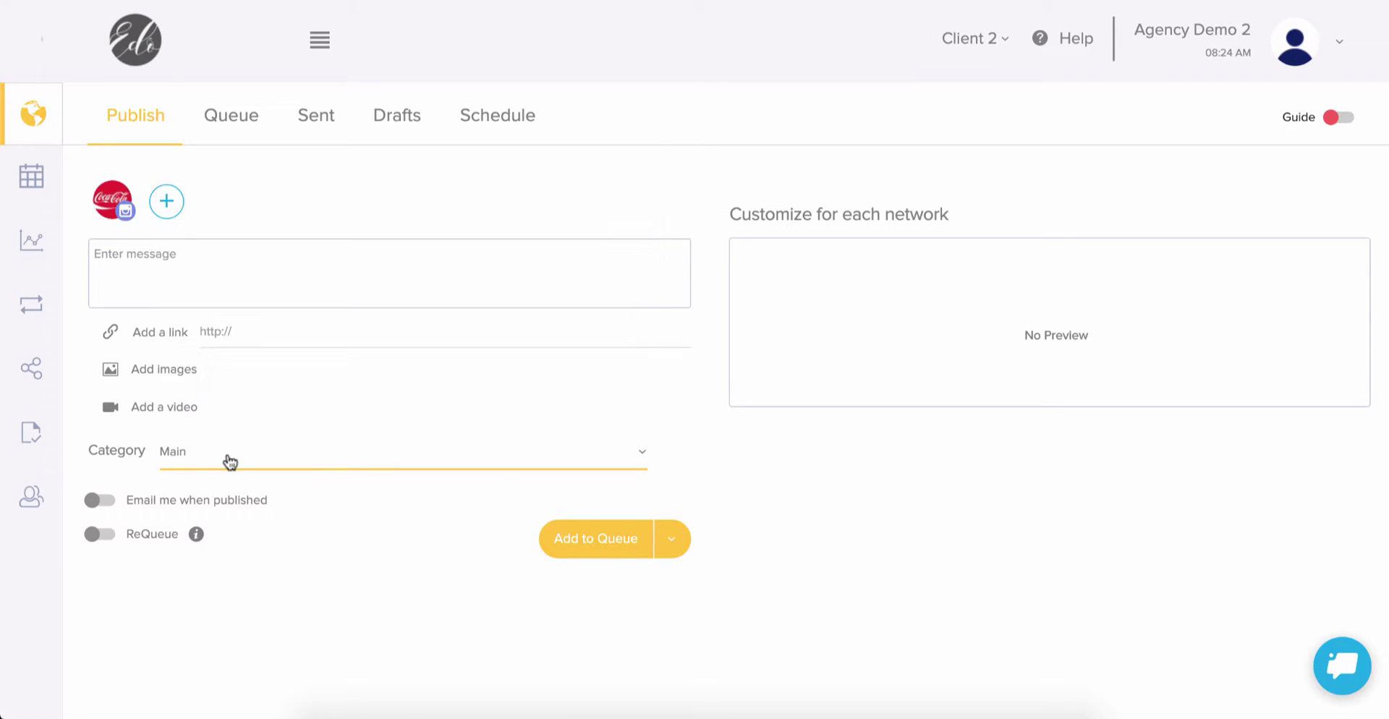
click(495, 122)
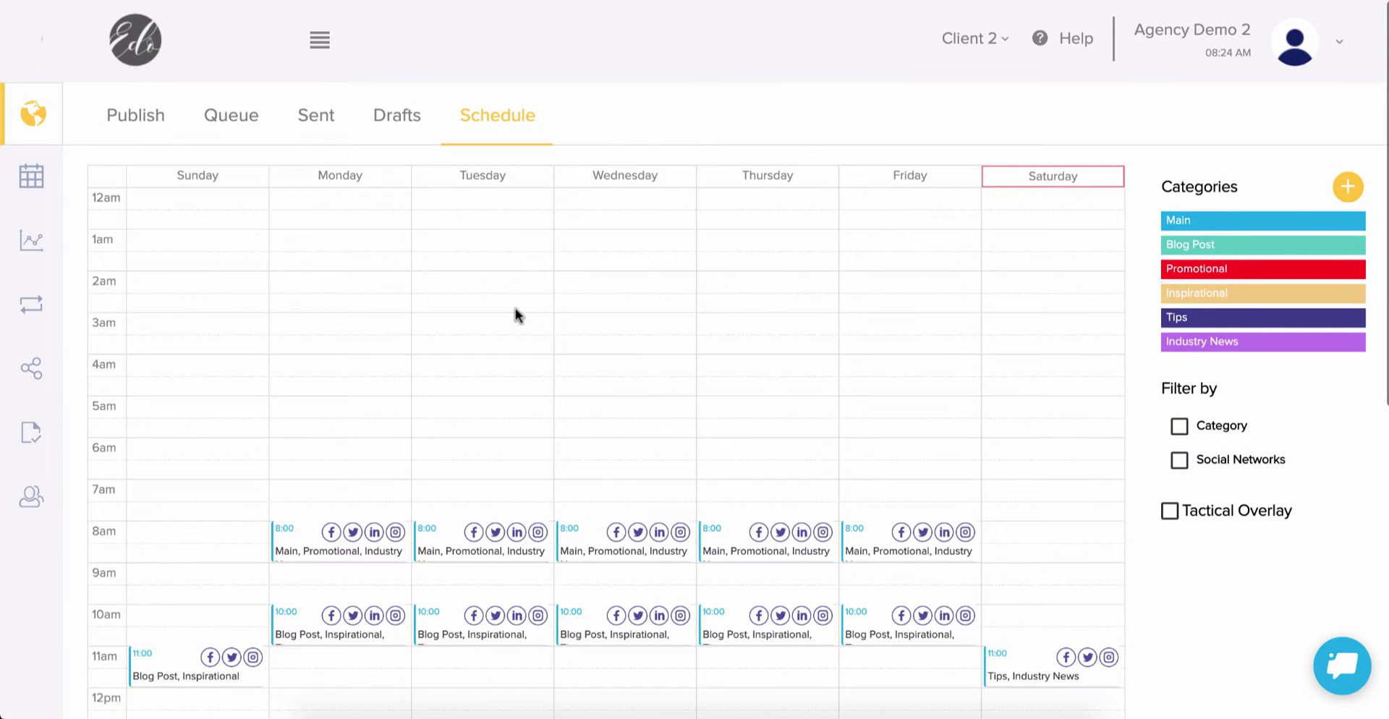
scroll(515, 308, down, 2)
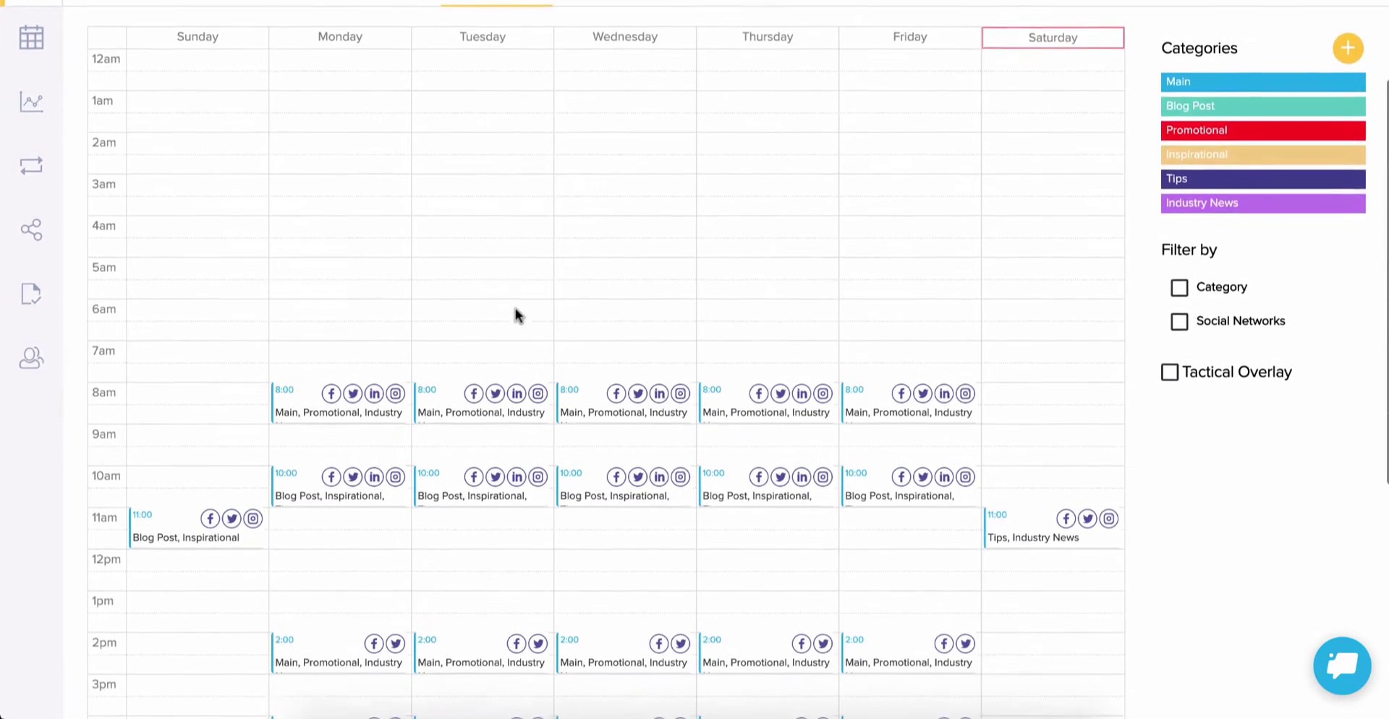
scroll(515, 308, down, 2)
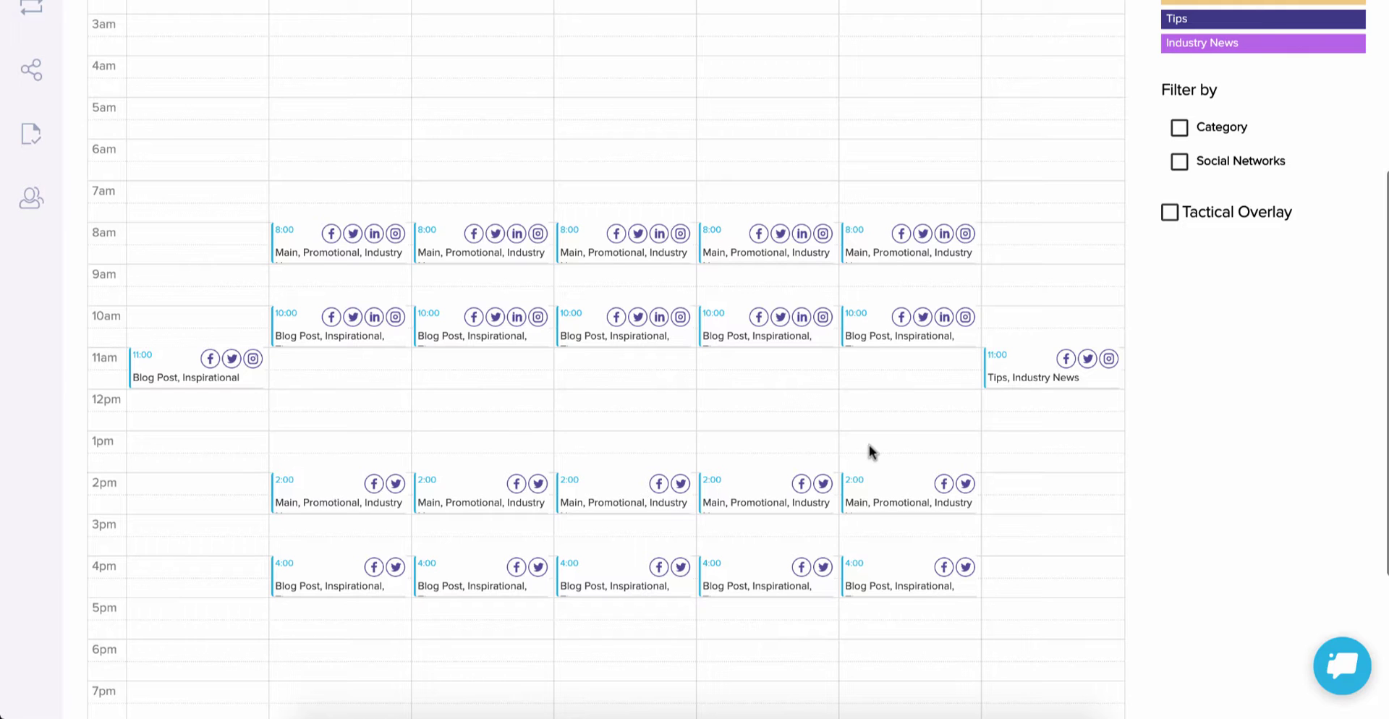
scroll(870, 448, up, 3)
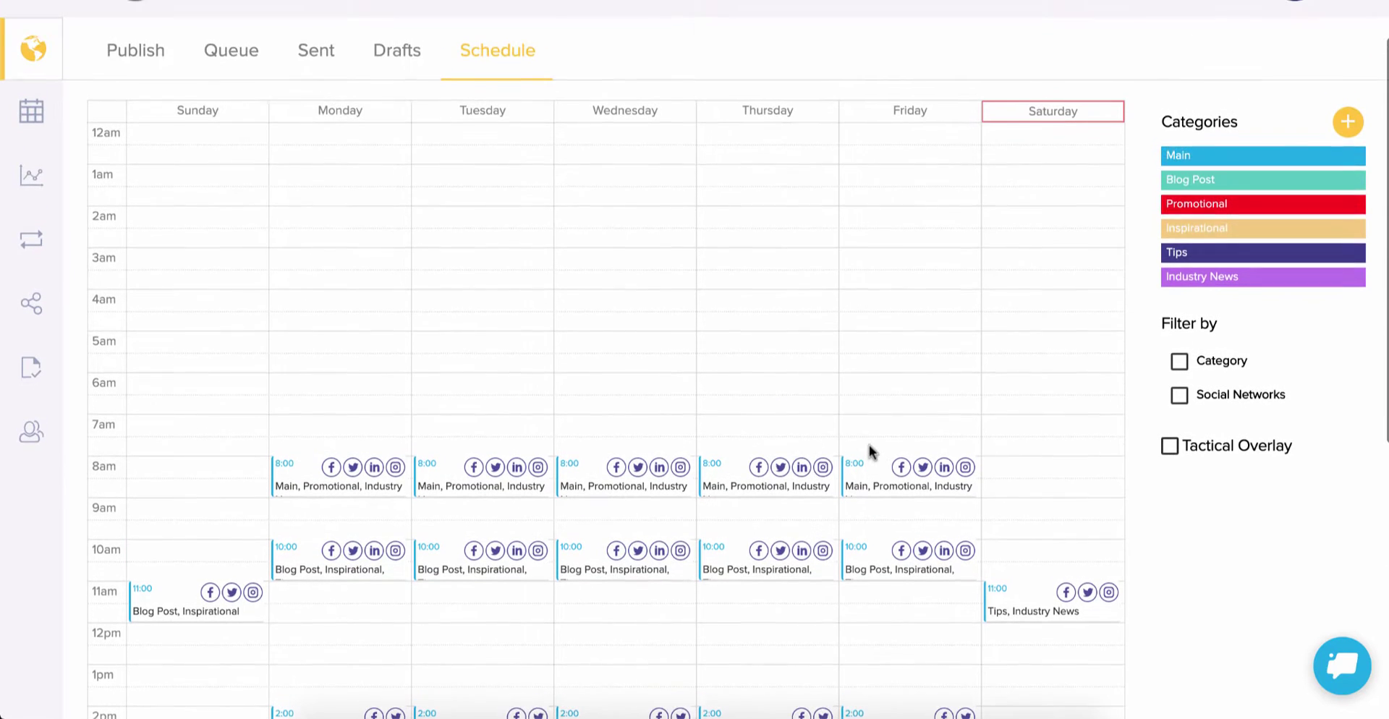
scroll(869, 446, up, 1)
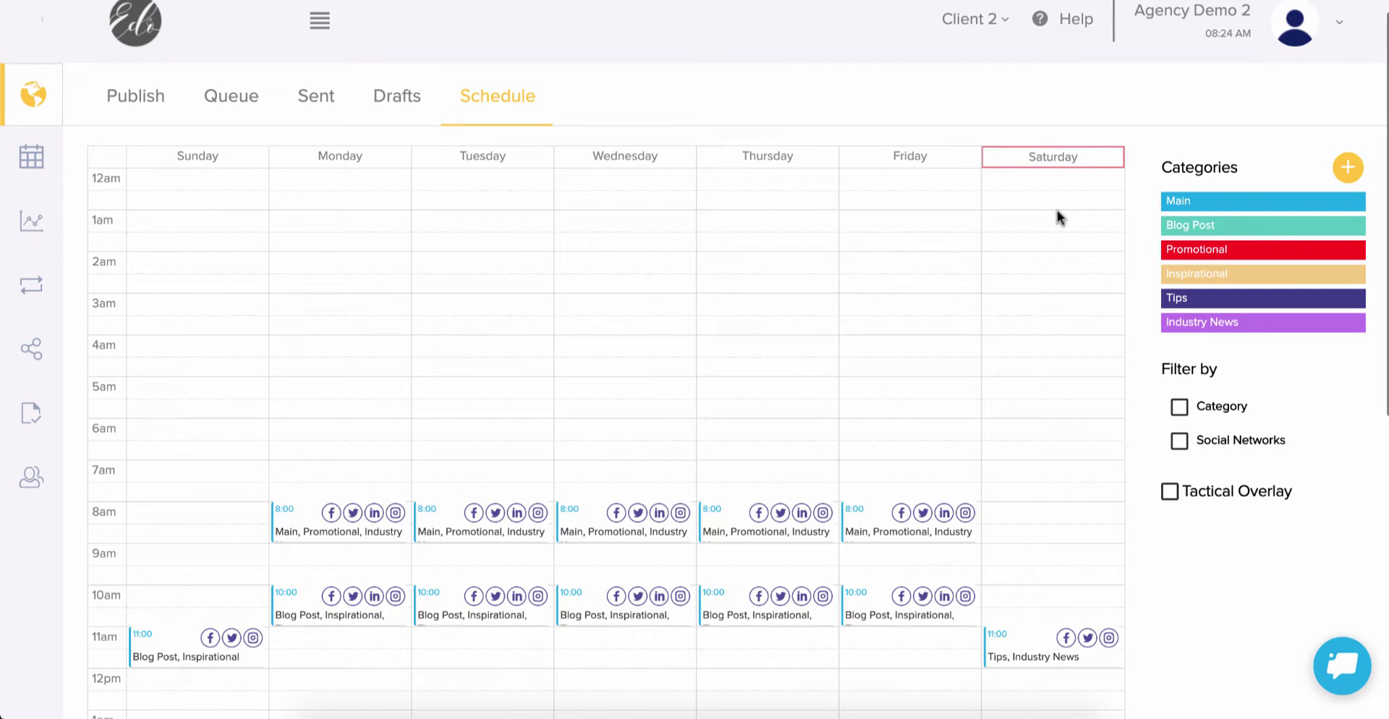
scroll(851, 262, down, 1)
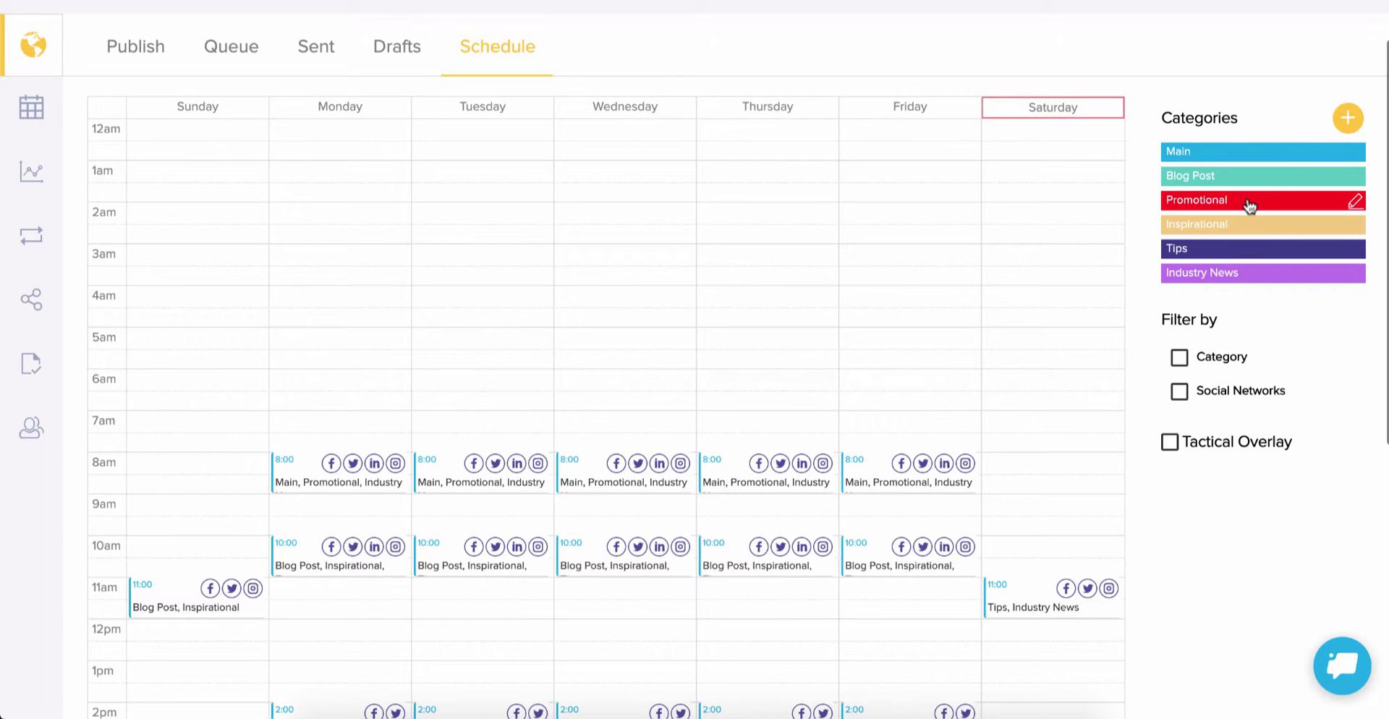
Start a new category named Seasonal with bright green calendar events and send times optimized for Sales.
click(1347, 116)
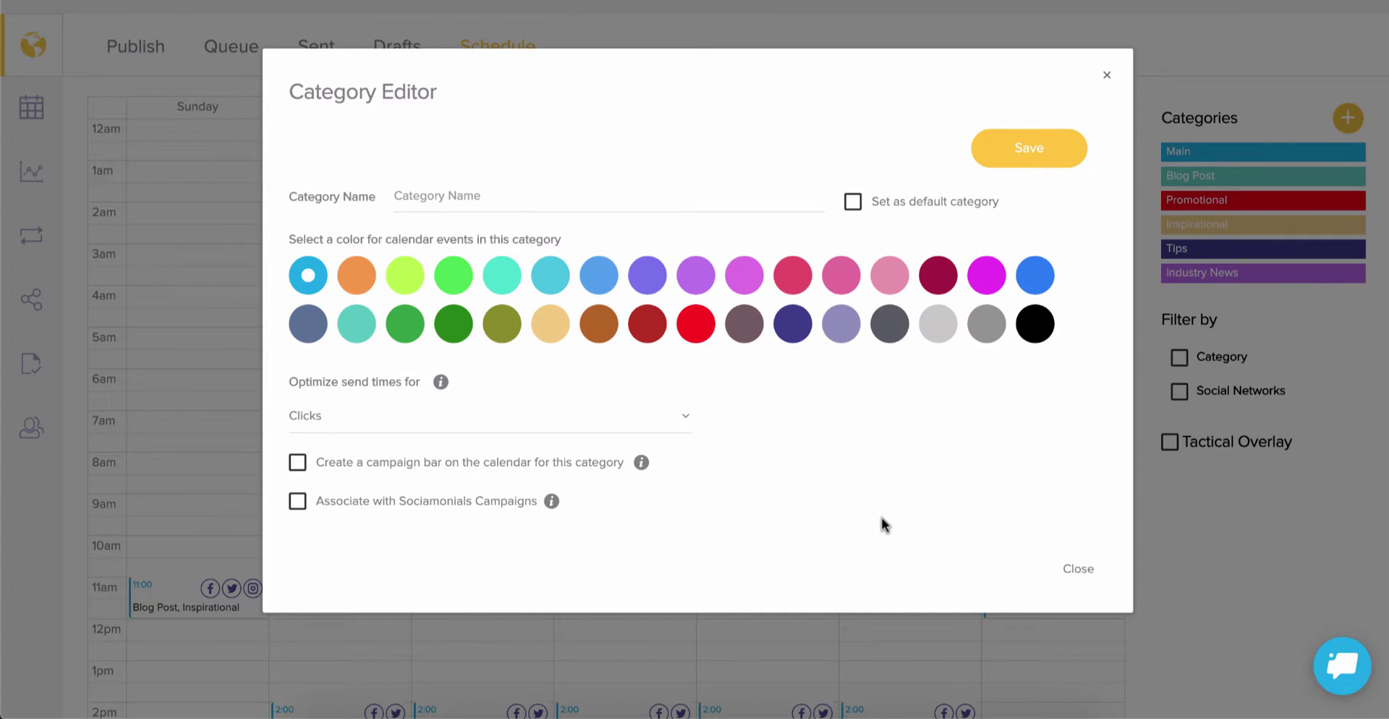
click(437, 197)
text(Seasonal)
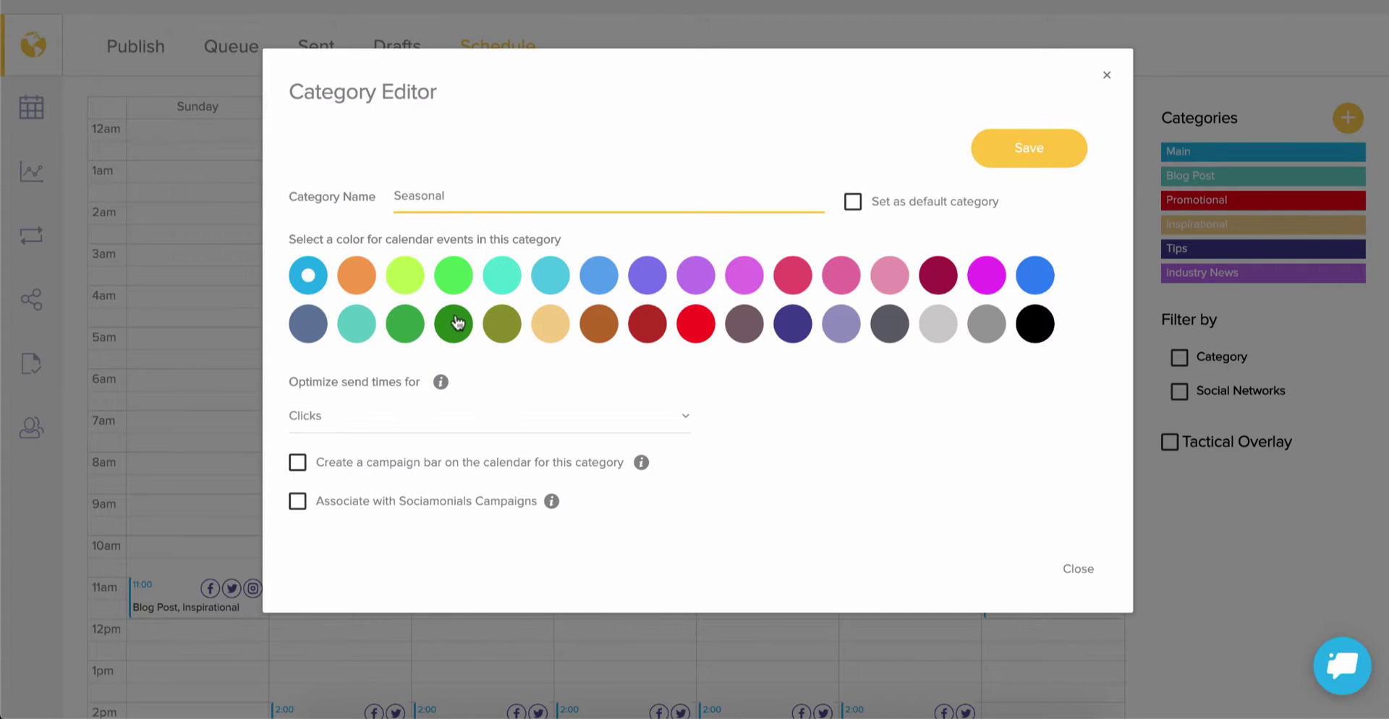
click(454, 278)
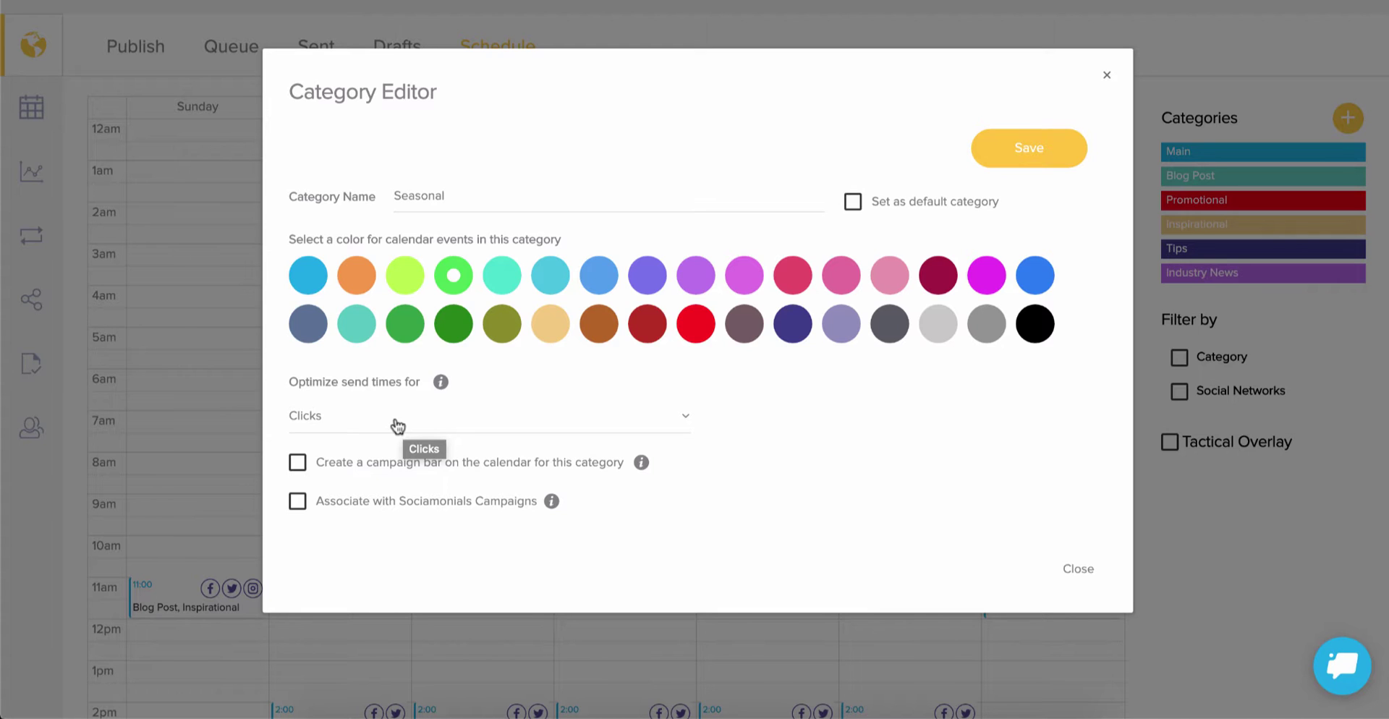
click(397, 427)
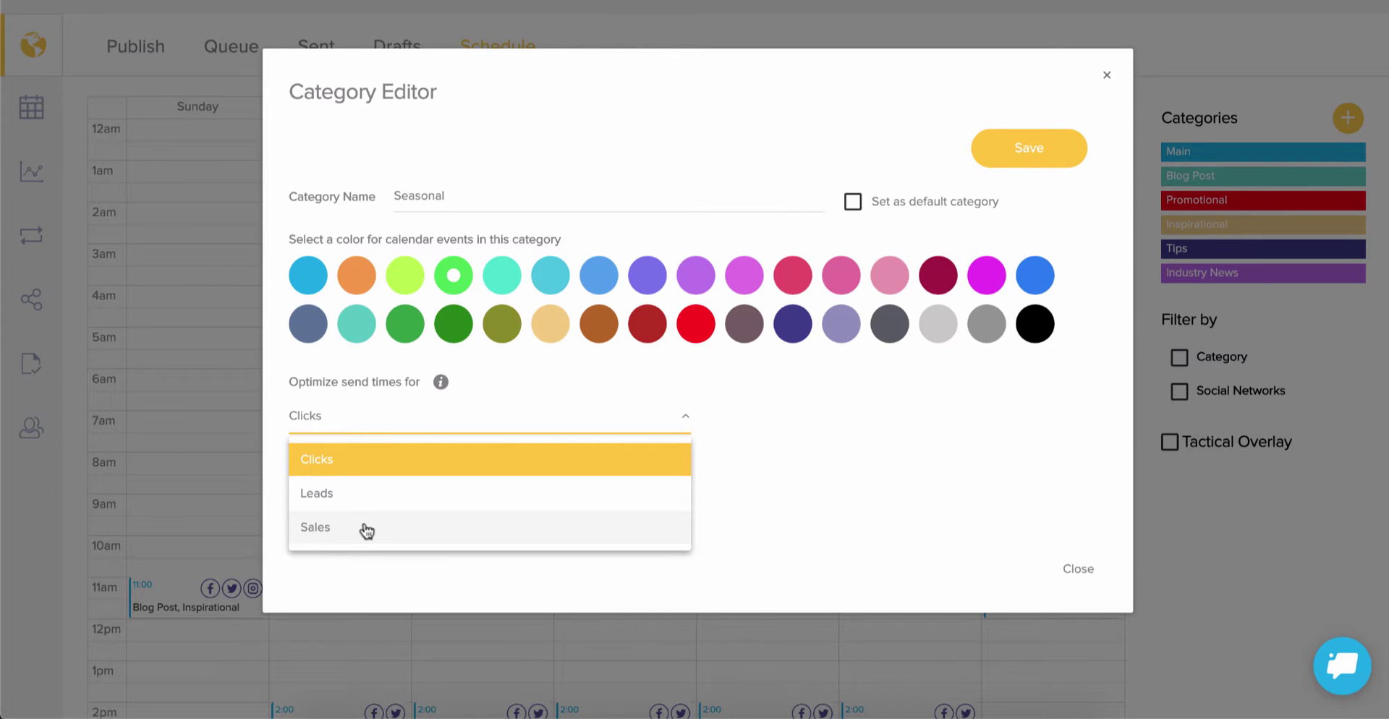
click(367, 531)
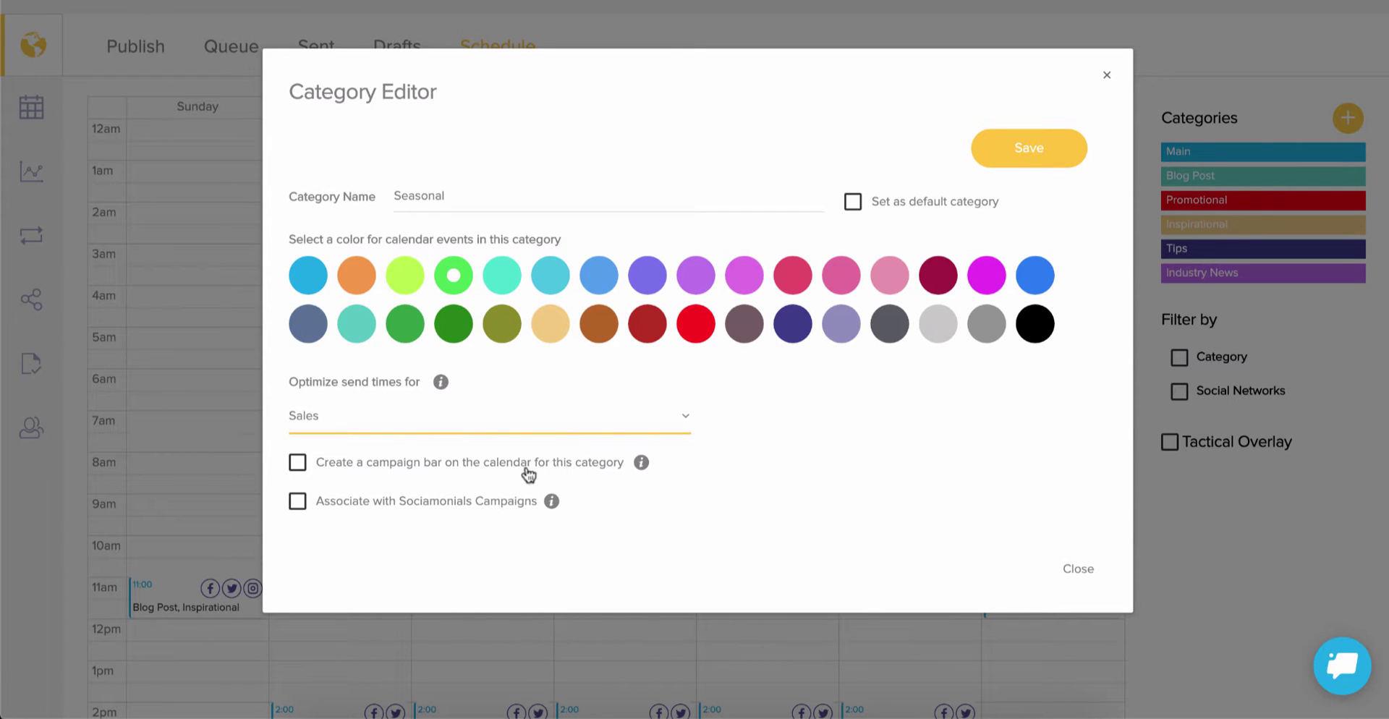
Give the Seasonal category a calendar campaign bar running from 11/01/2019 to 01/04/2020 and save the category.
click(298, 467)
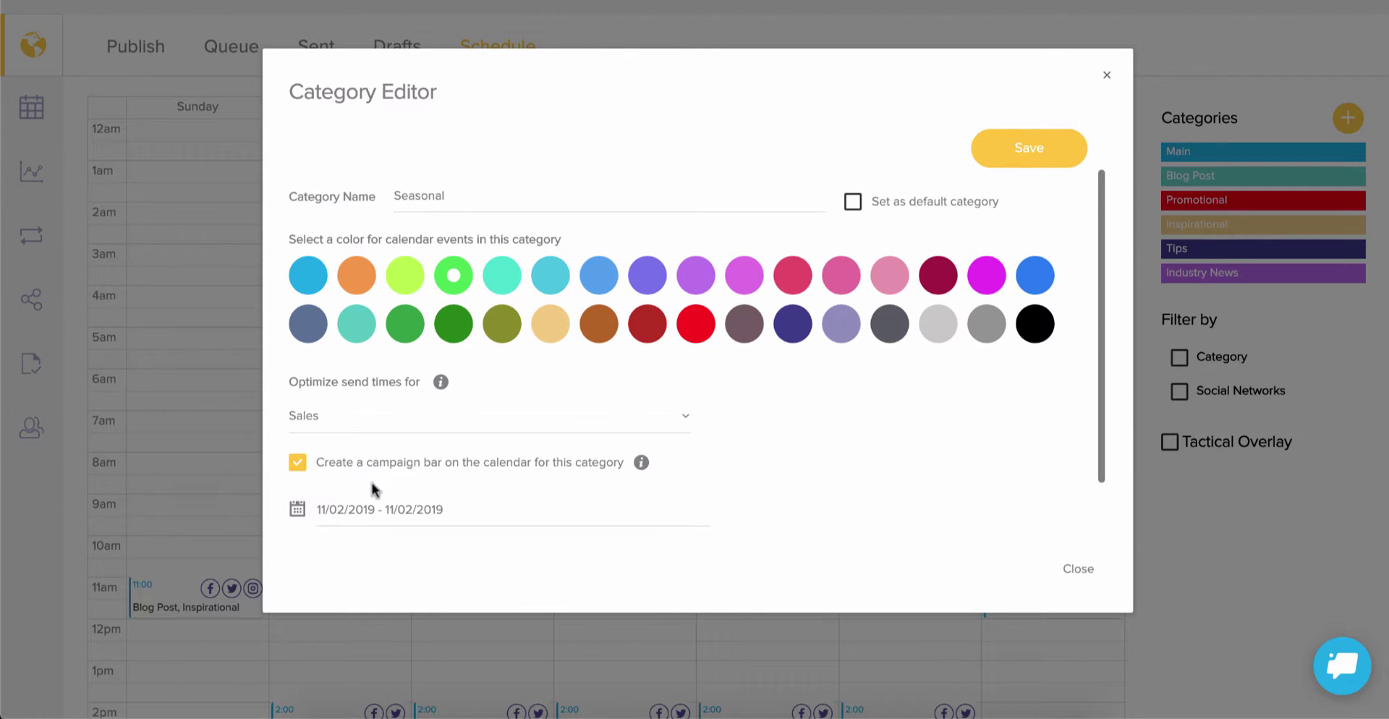
click(394, 507)
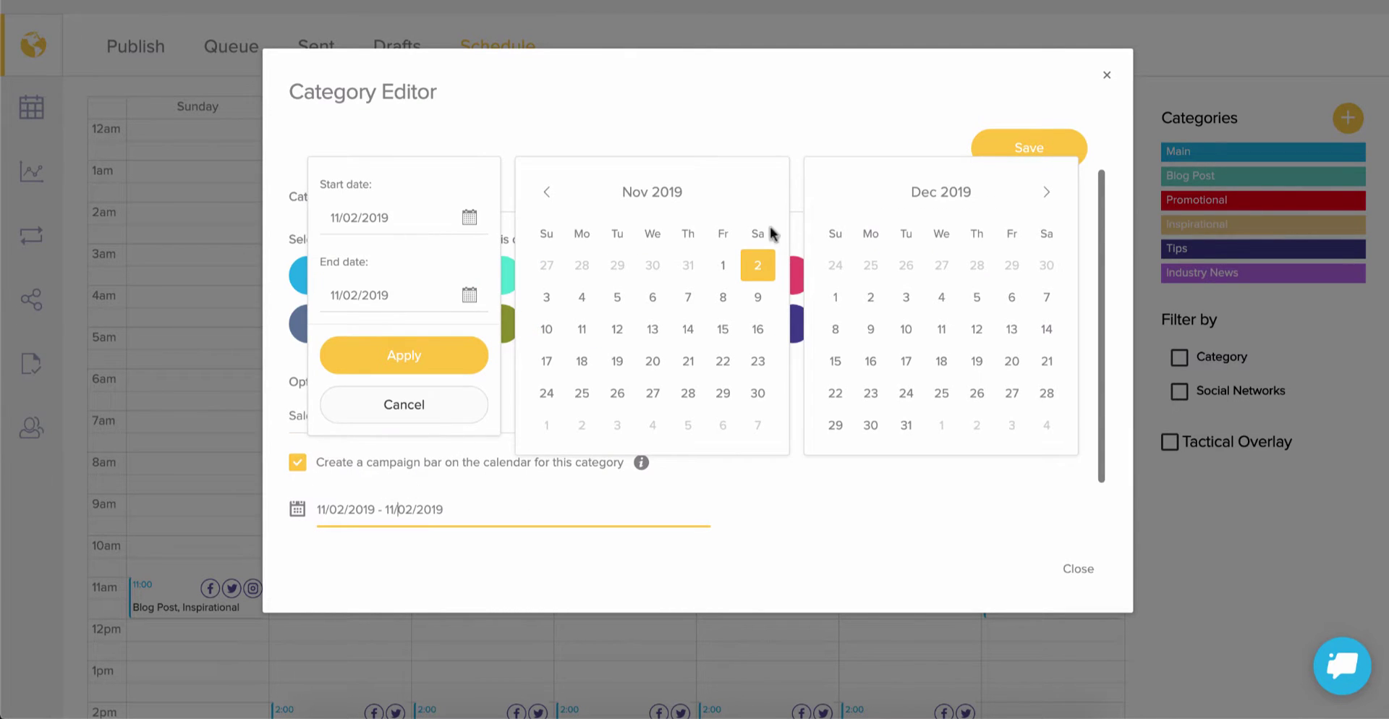
click(1048, 192)
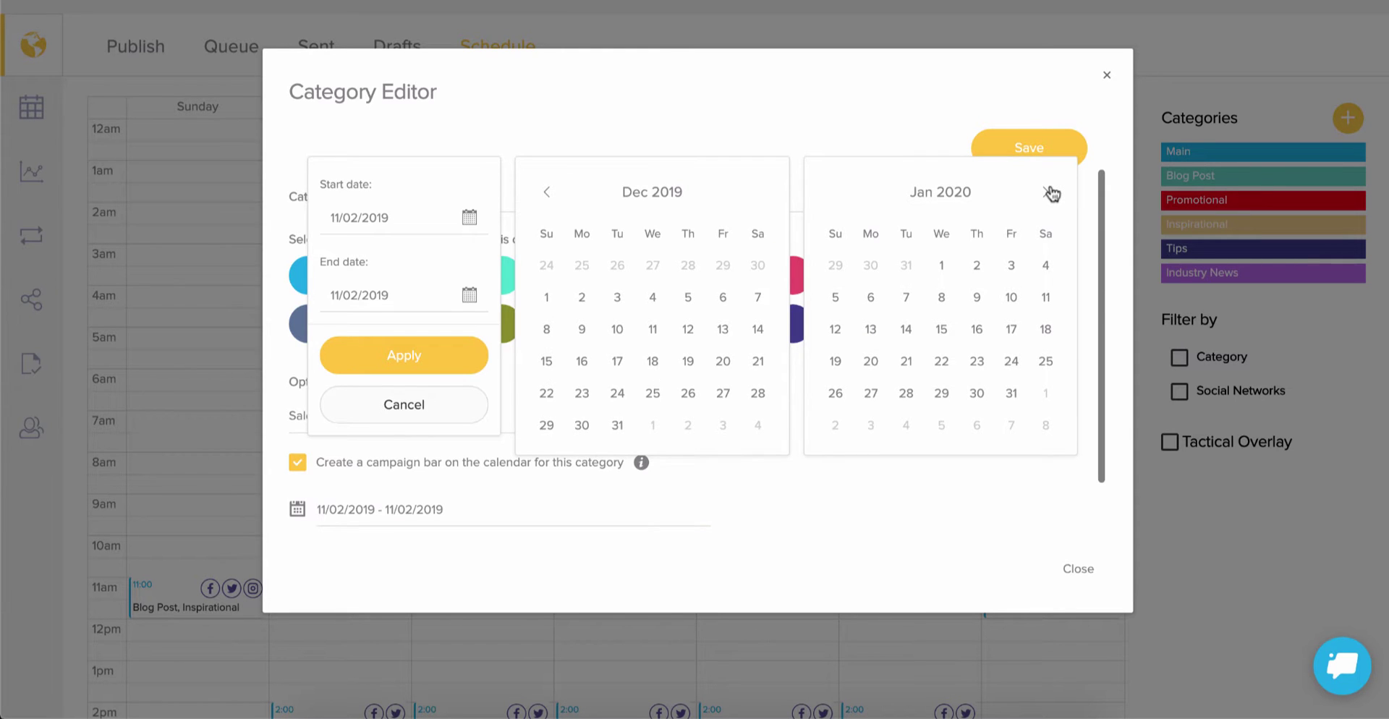
click(1045, 269)
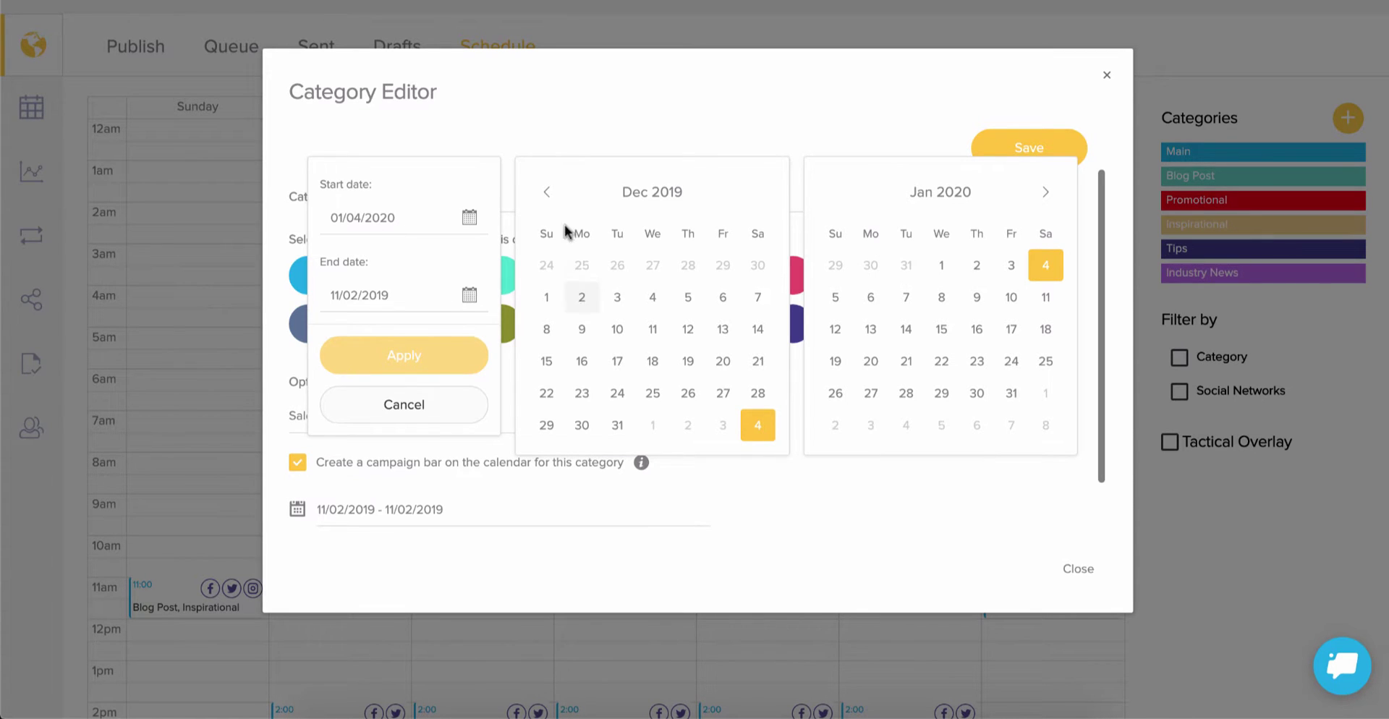
click(547, 193)
click(724, 267)
click(1046, 193)
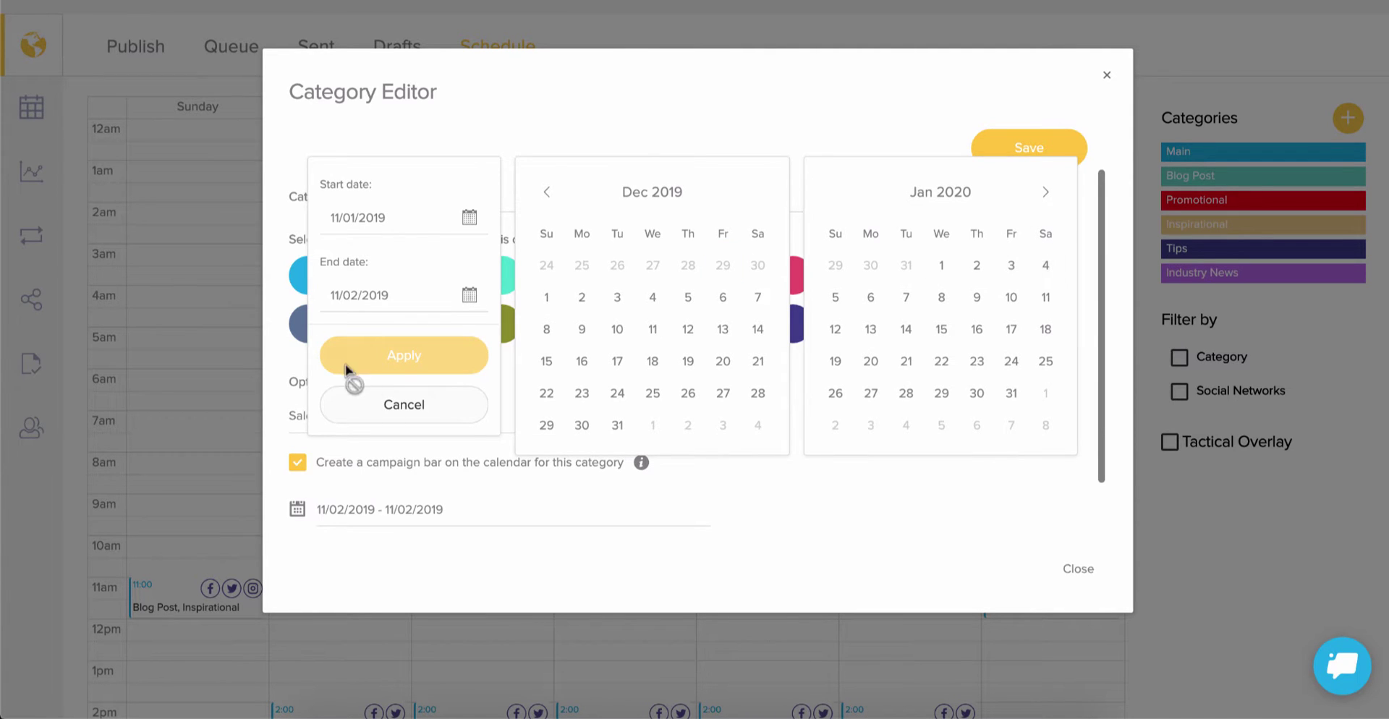
click(392, 292)
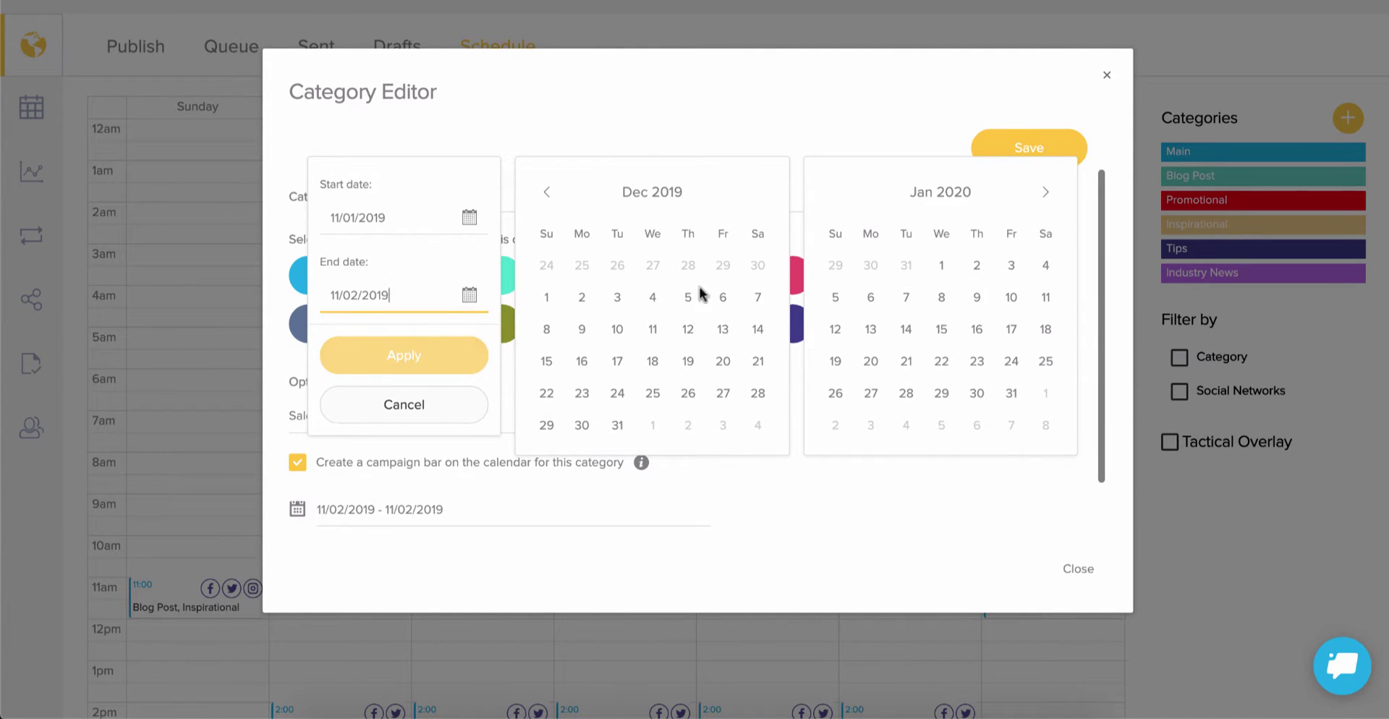
click(1045, 265)
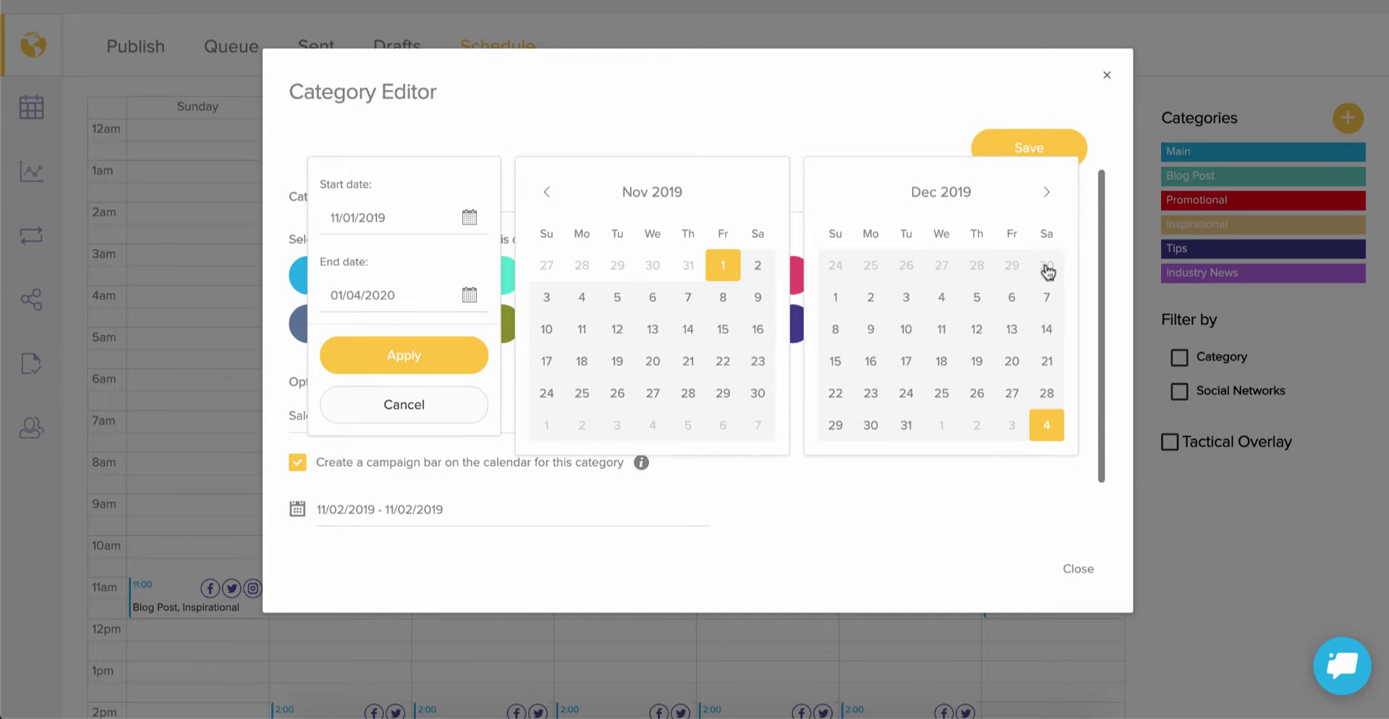
click(398, 357)
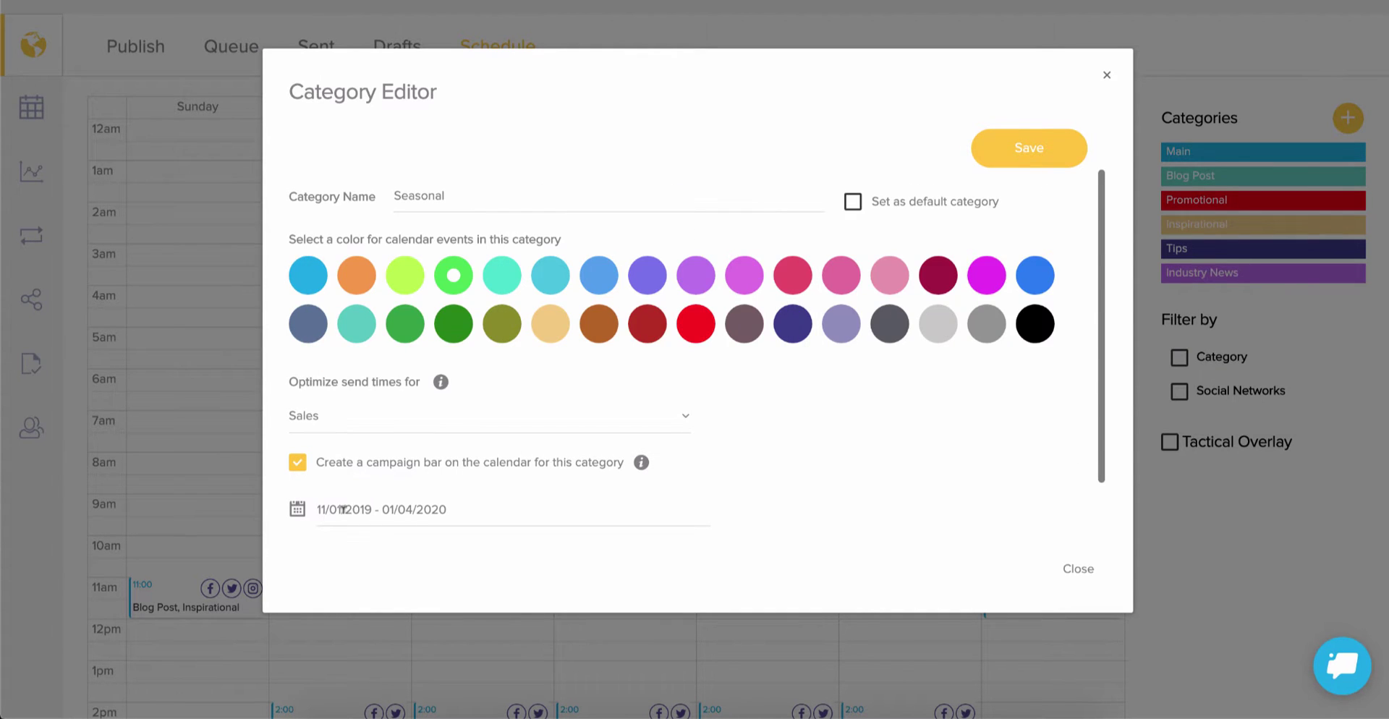
scroll(349, 511, down, 1)
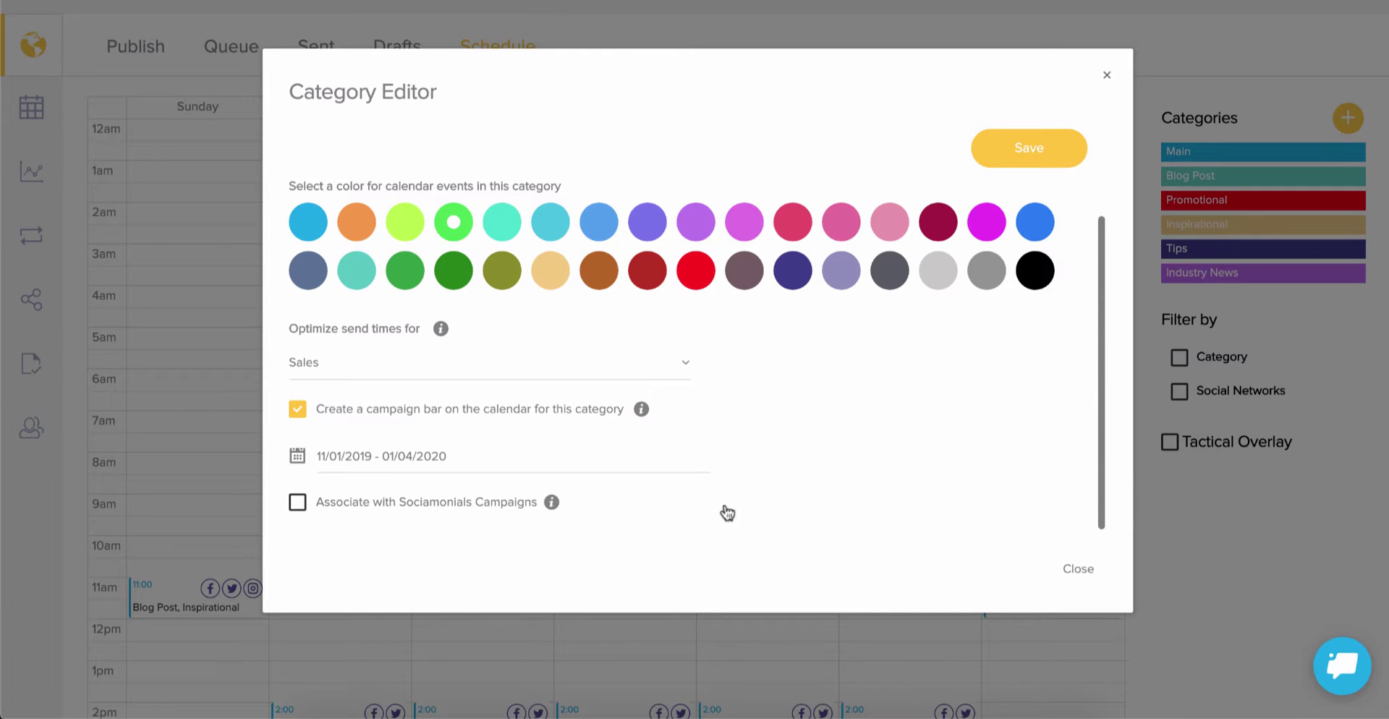
click(1027, 153)
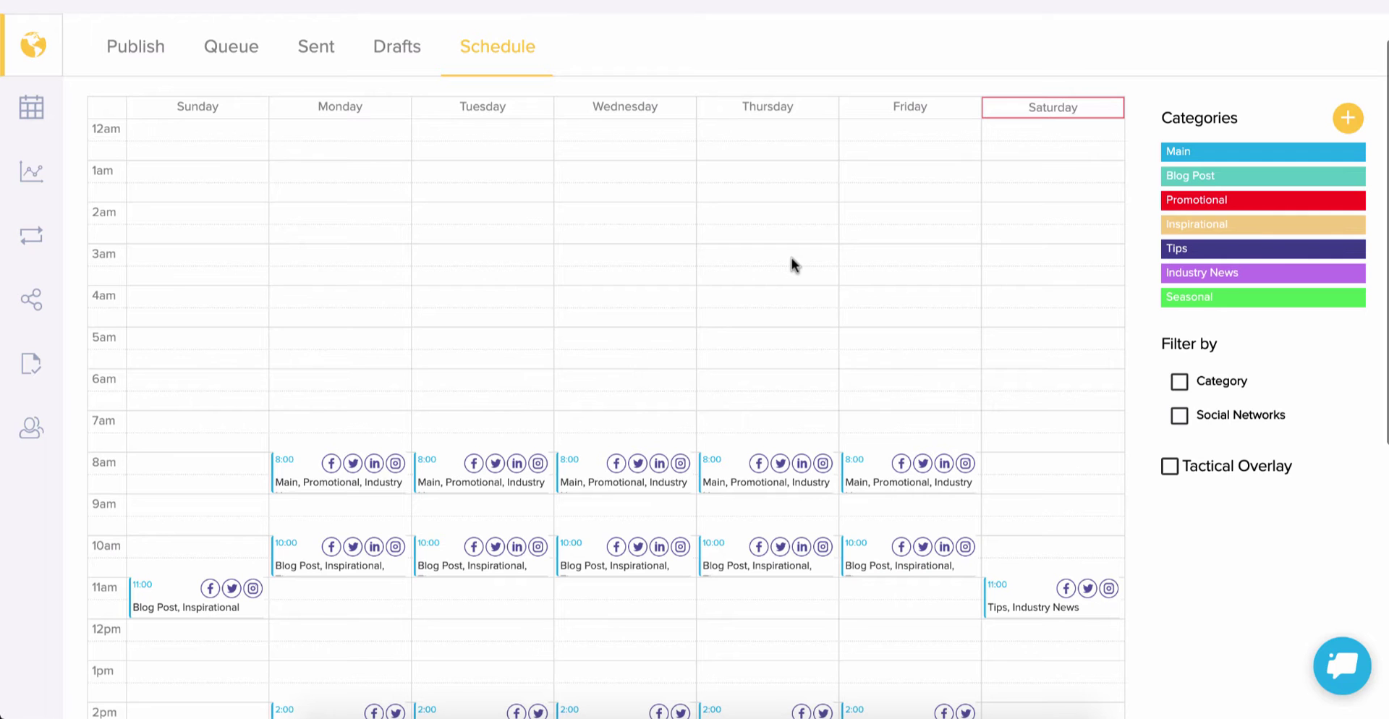
Reload the site and check the category choices offered for a new post.
scroll(689, 386, down, 5)
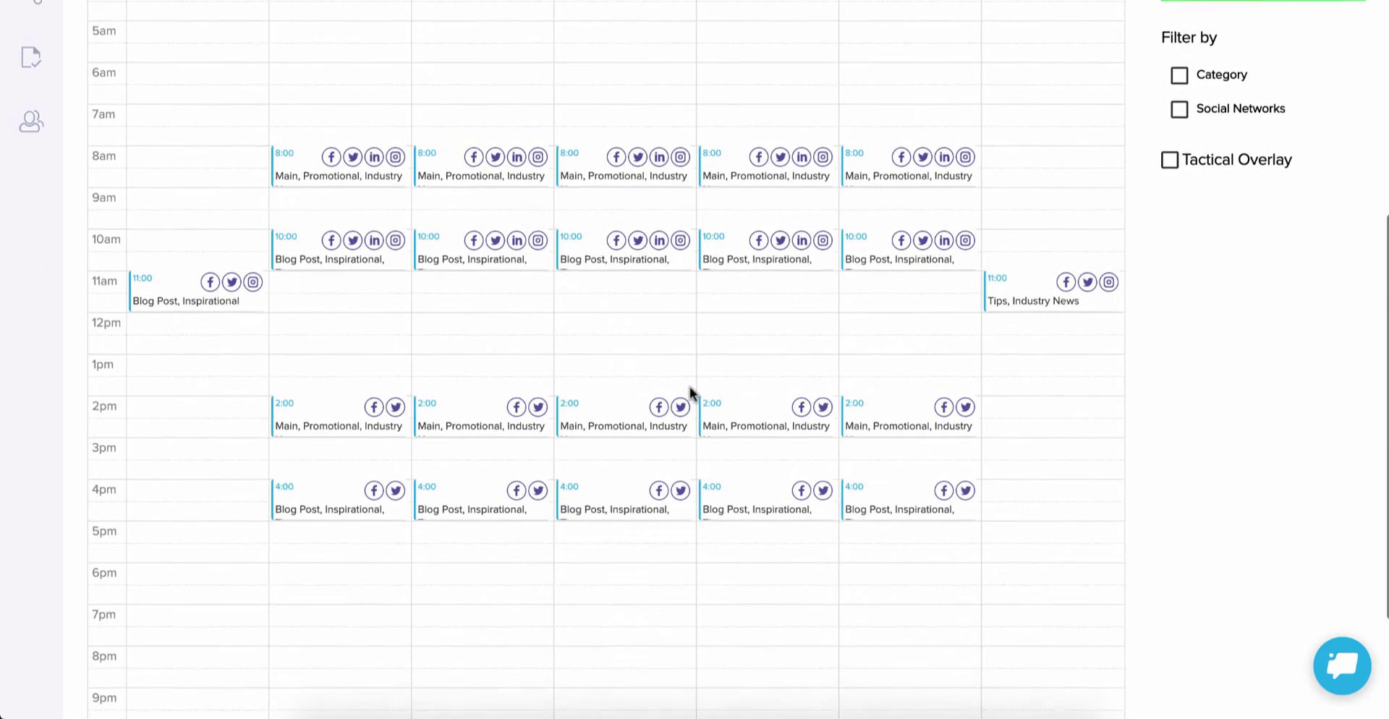
key(super+r)
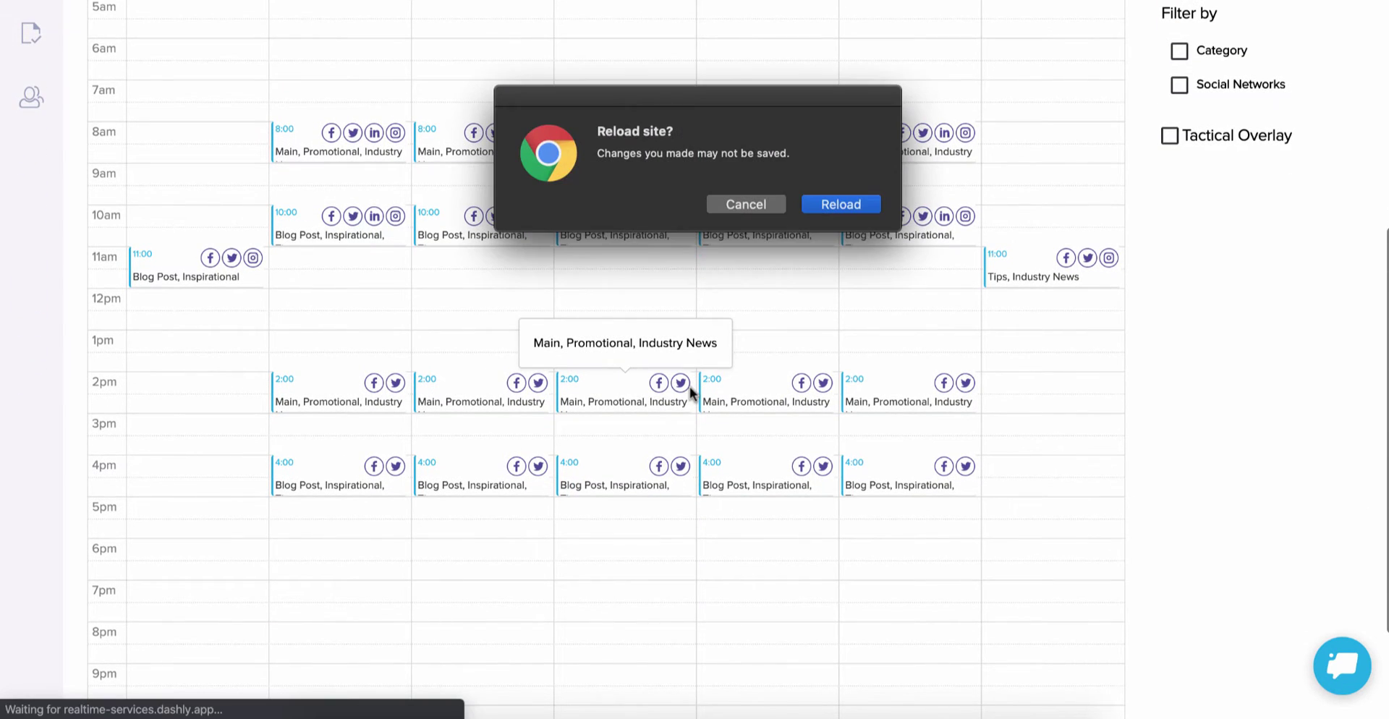
click(844, 205)
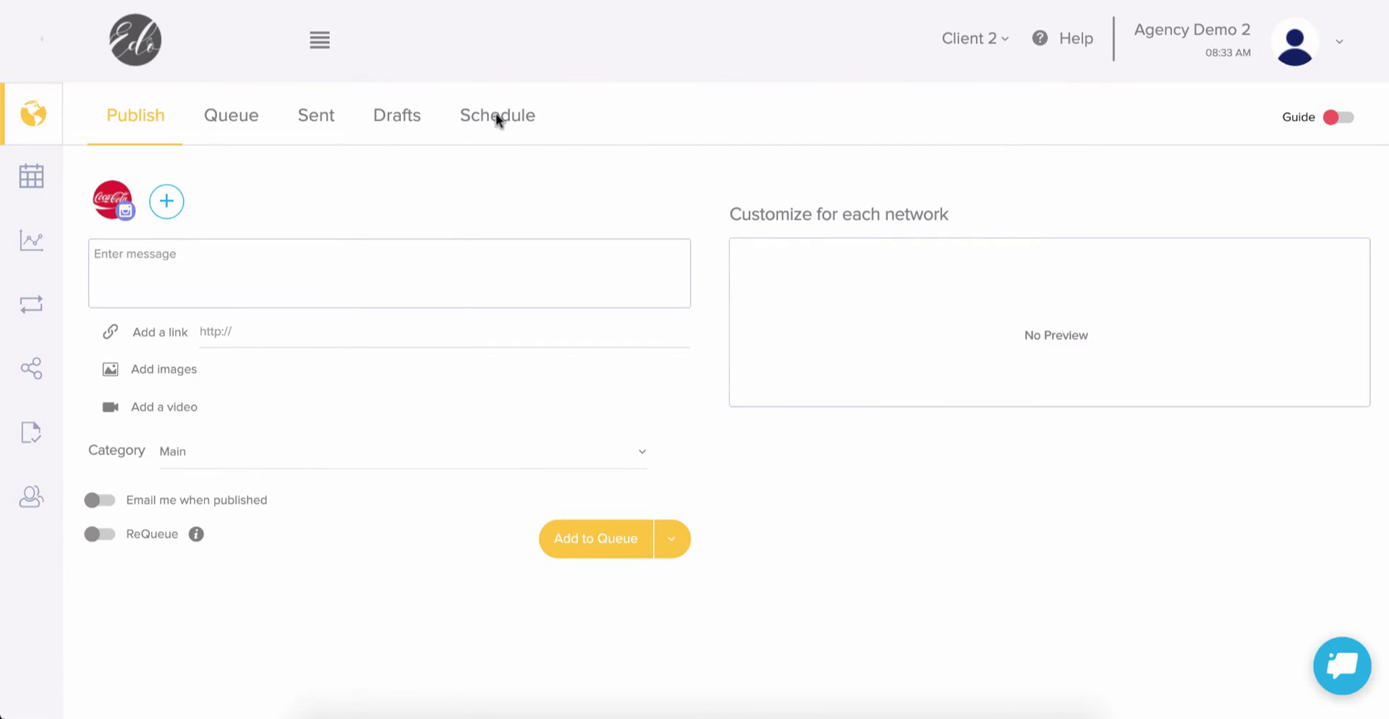
click(200, 458)
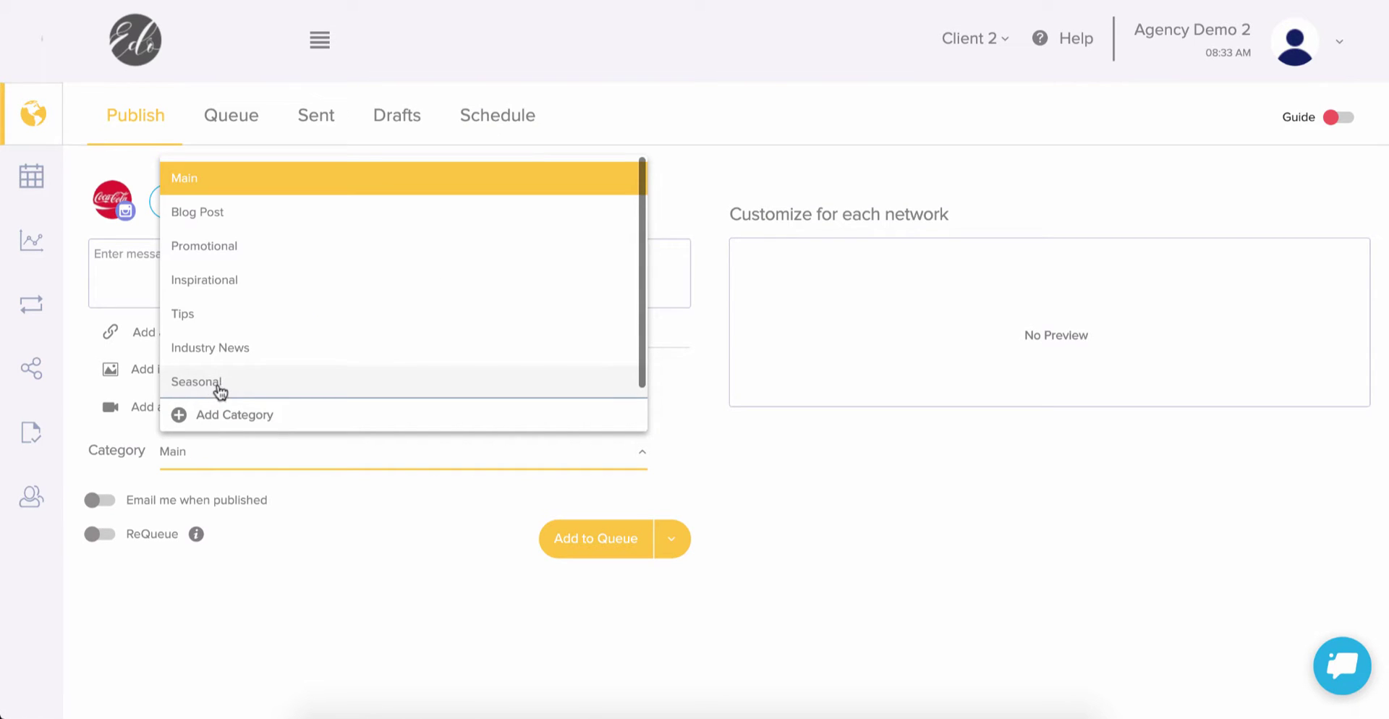
click(327, 567)
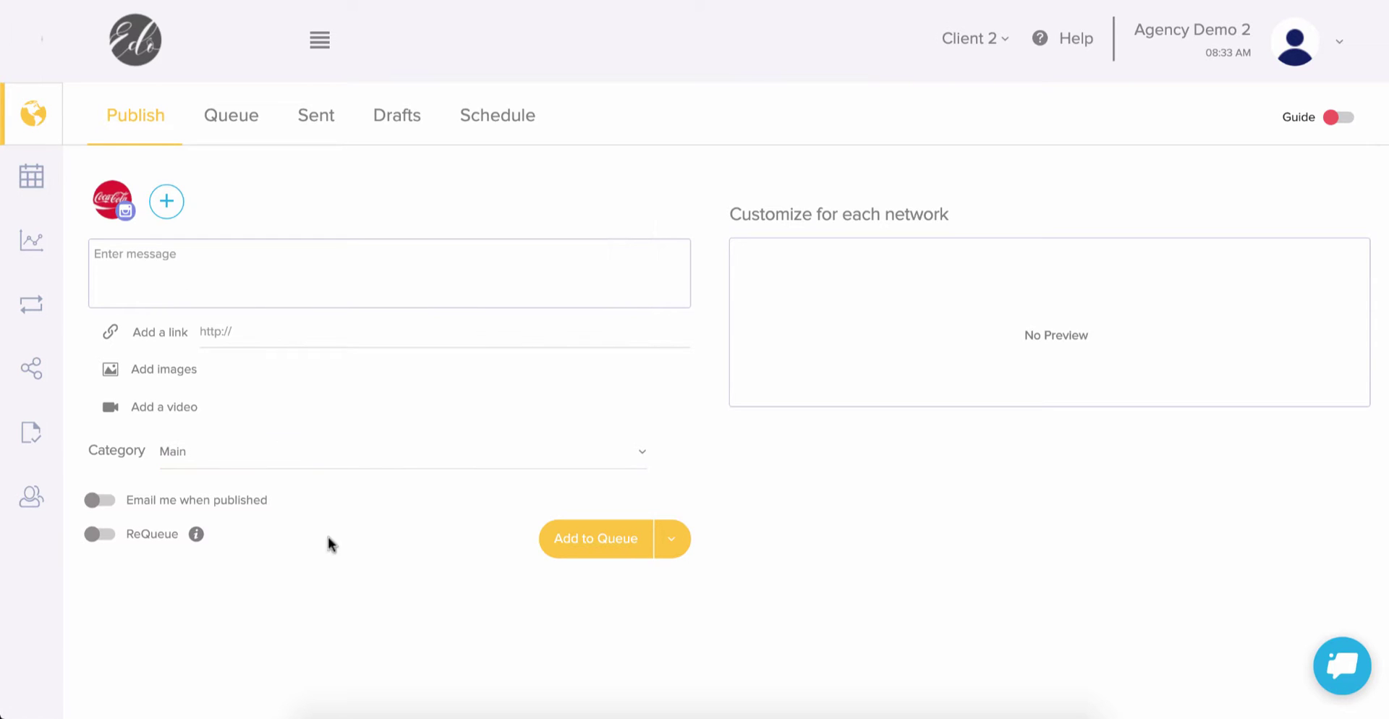
Return to the posting schedule and examine which categories and networks are assigned to the weekly time slots.
click(490, 122)
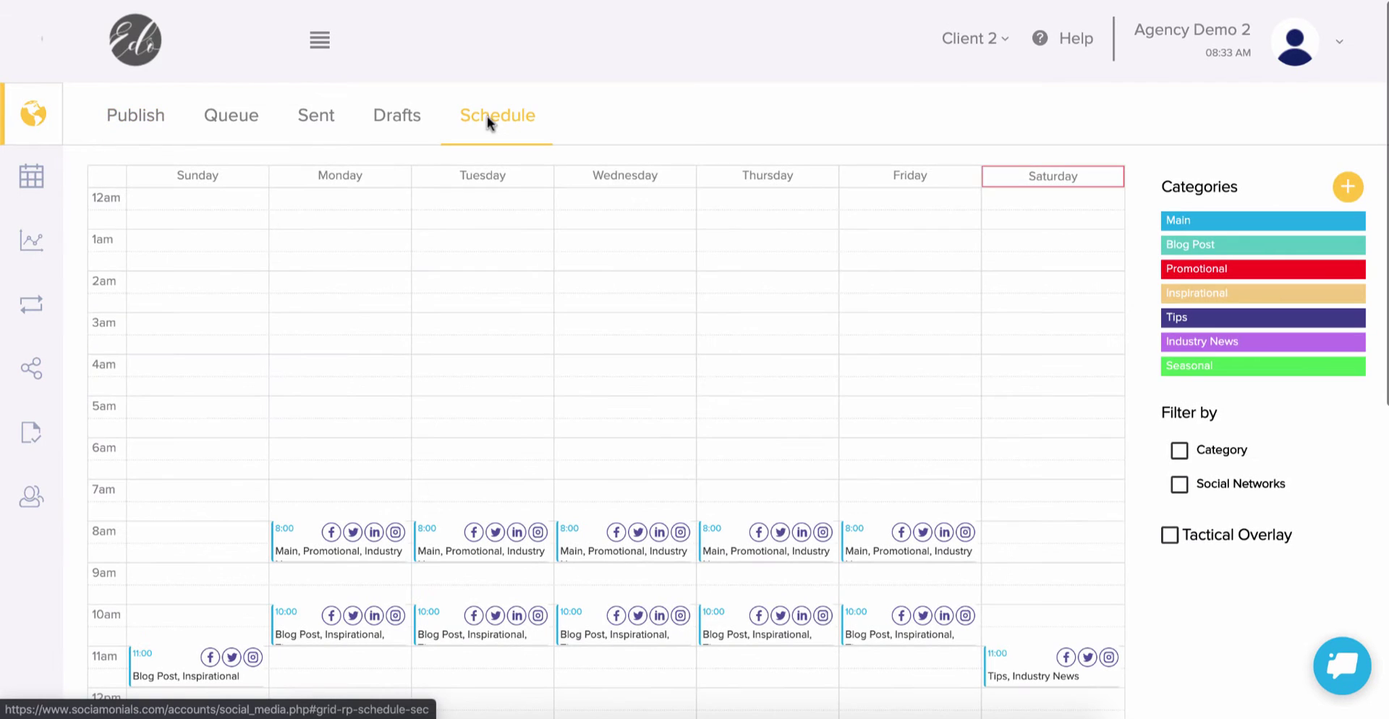
scroll(780, 278, down, 2)
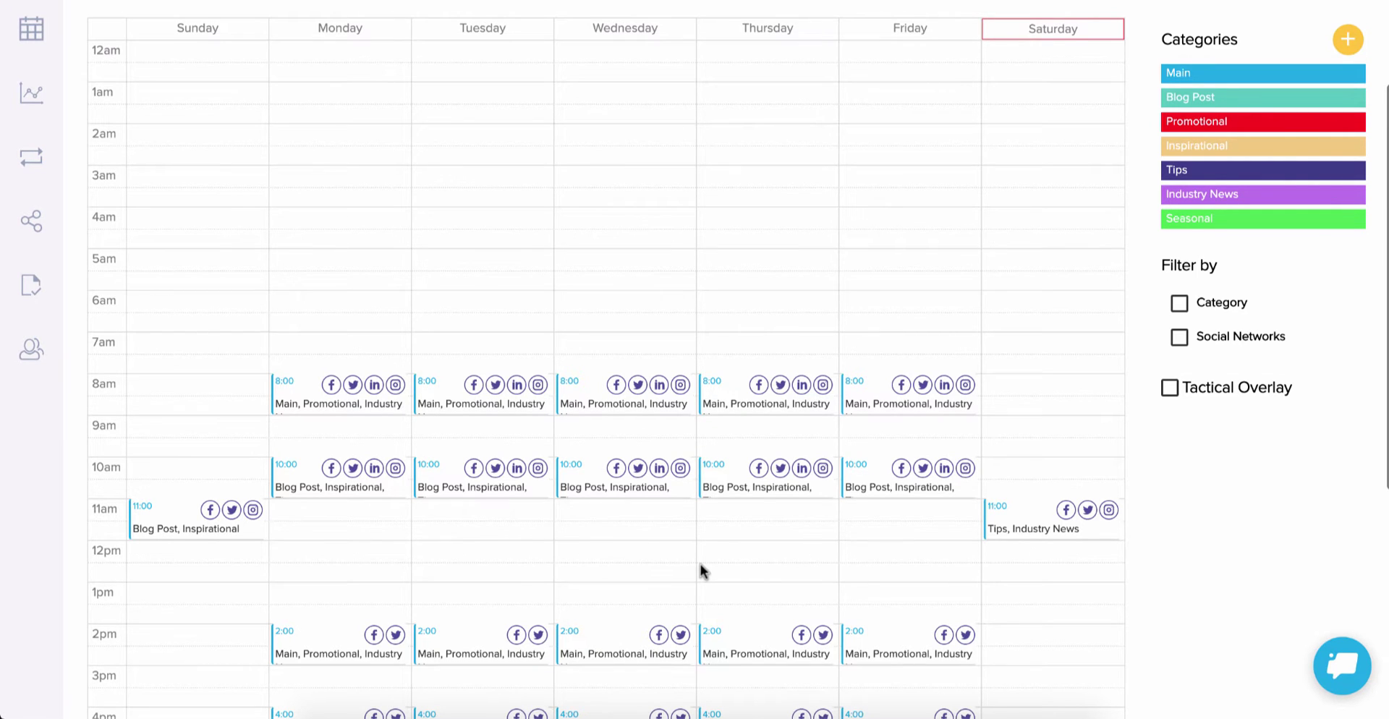
scroll(701, 564, down, 2)
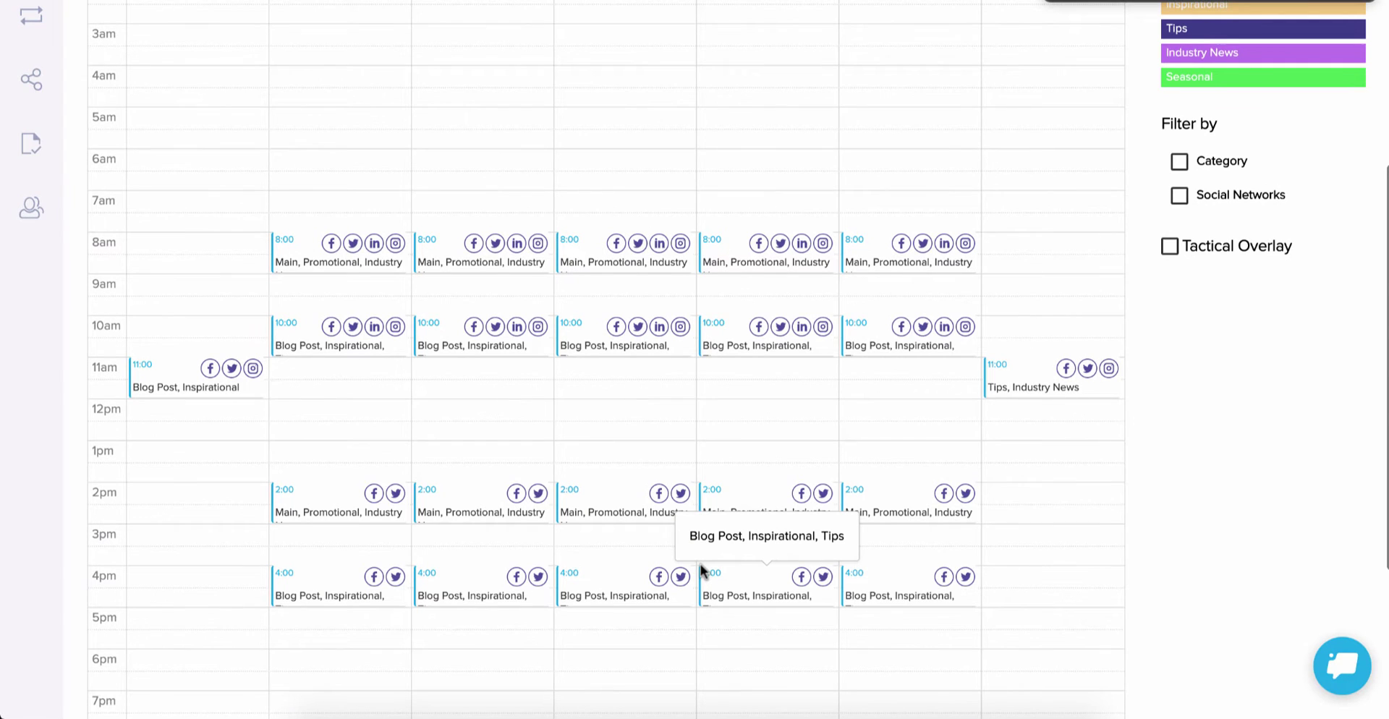
scroll(700, 563, down, 1)
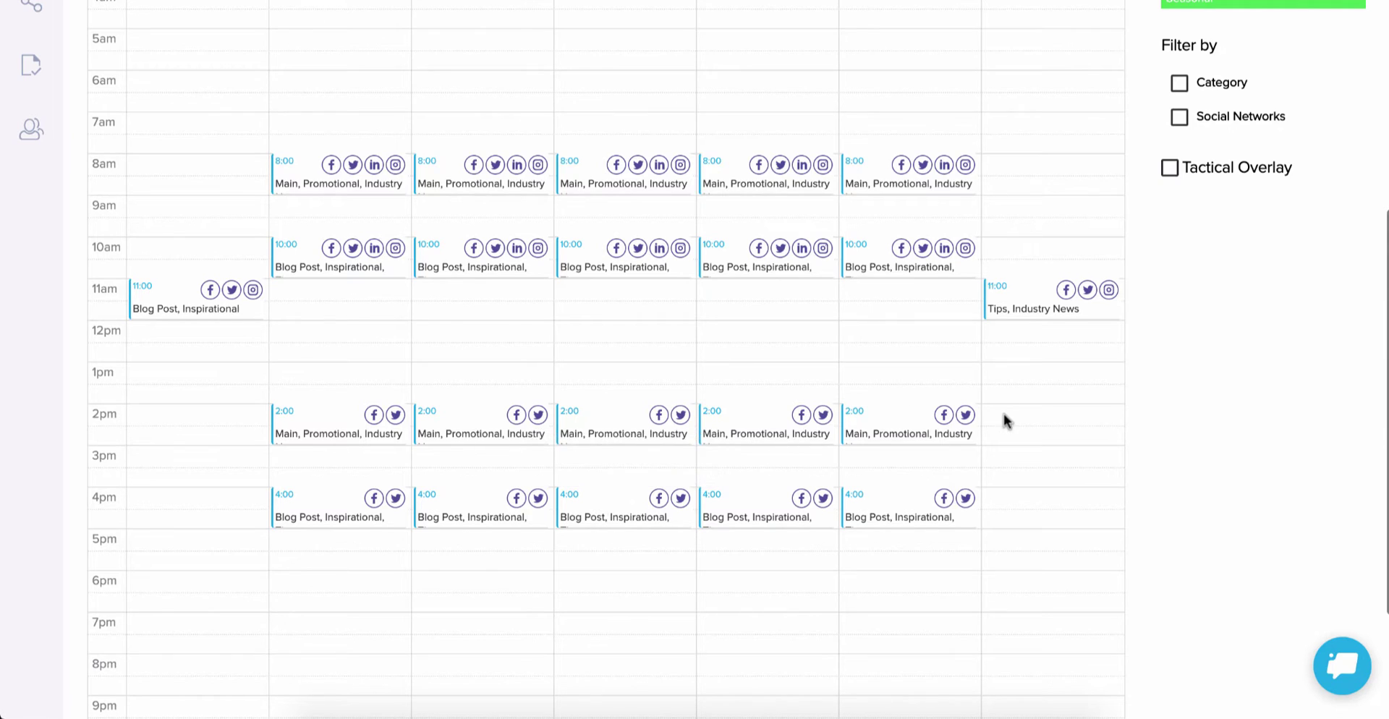
scroll(1004, 414, up, 3)
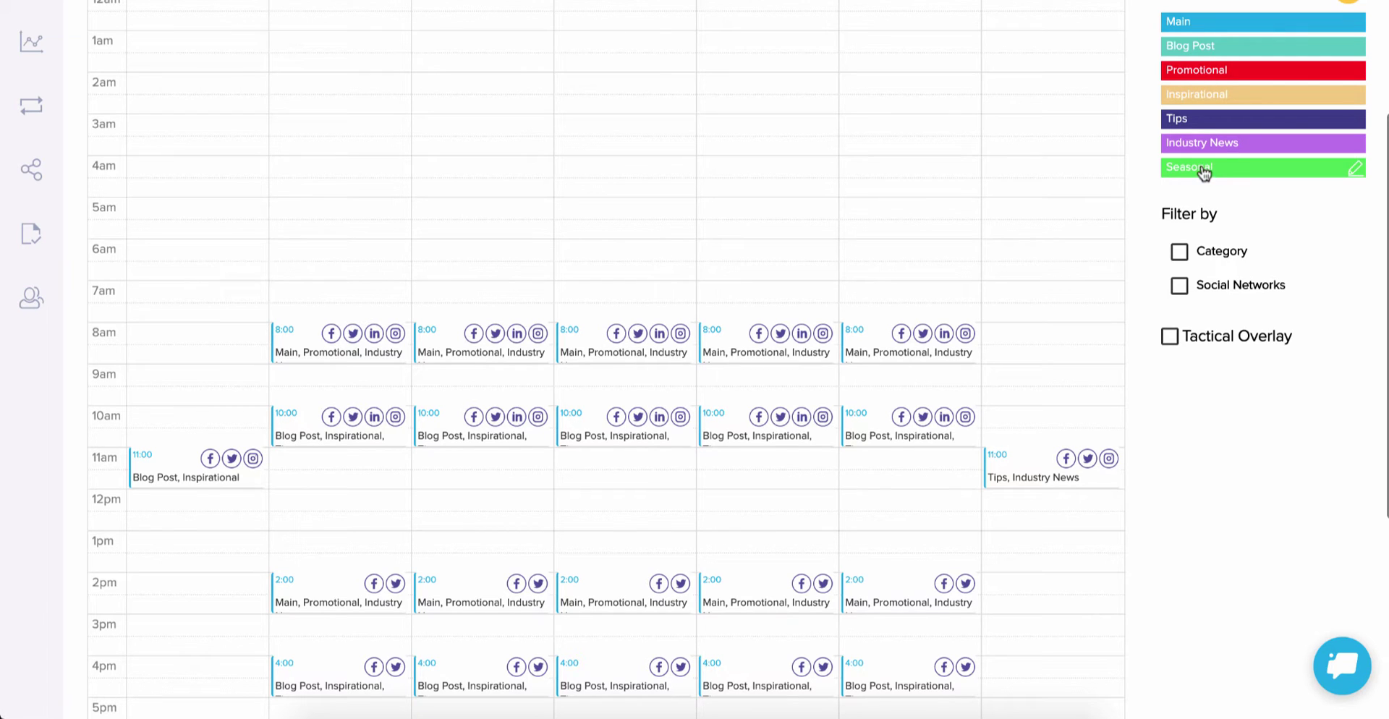
scroll(1204, 172, up, 3)
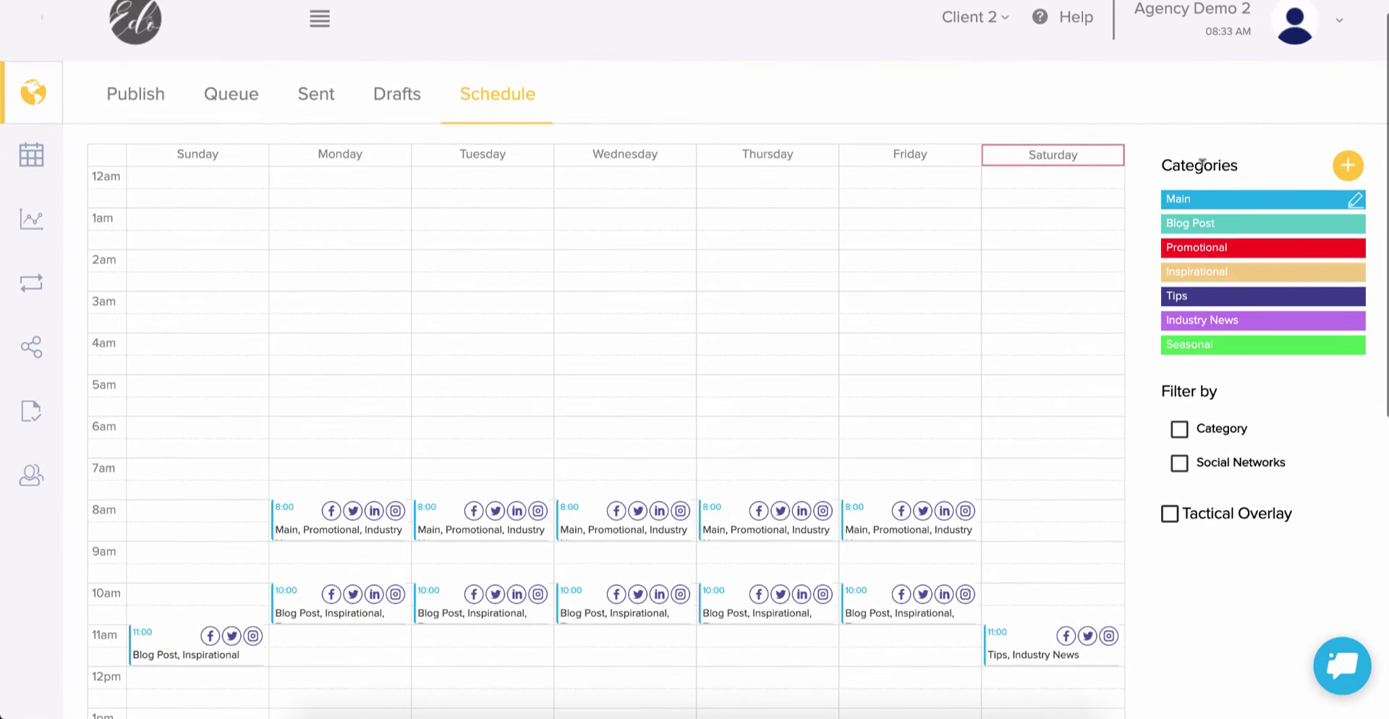
Try placing the Seasonal category in Monday's 7am slot, but return it to the category list.
drag(1246, 351, 373, 477)
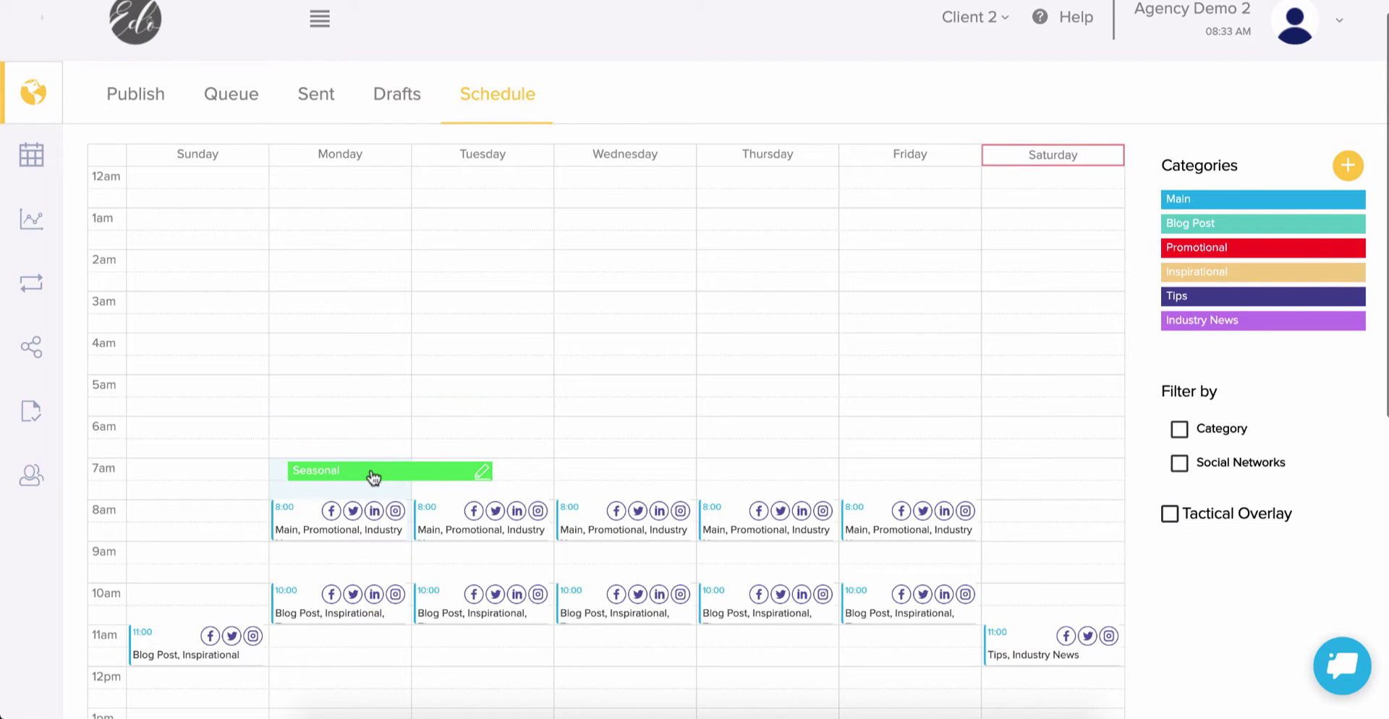
drag(374, 477, 1254, 348)
scroll(1000, 333, down, 3)
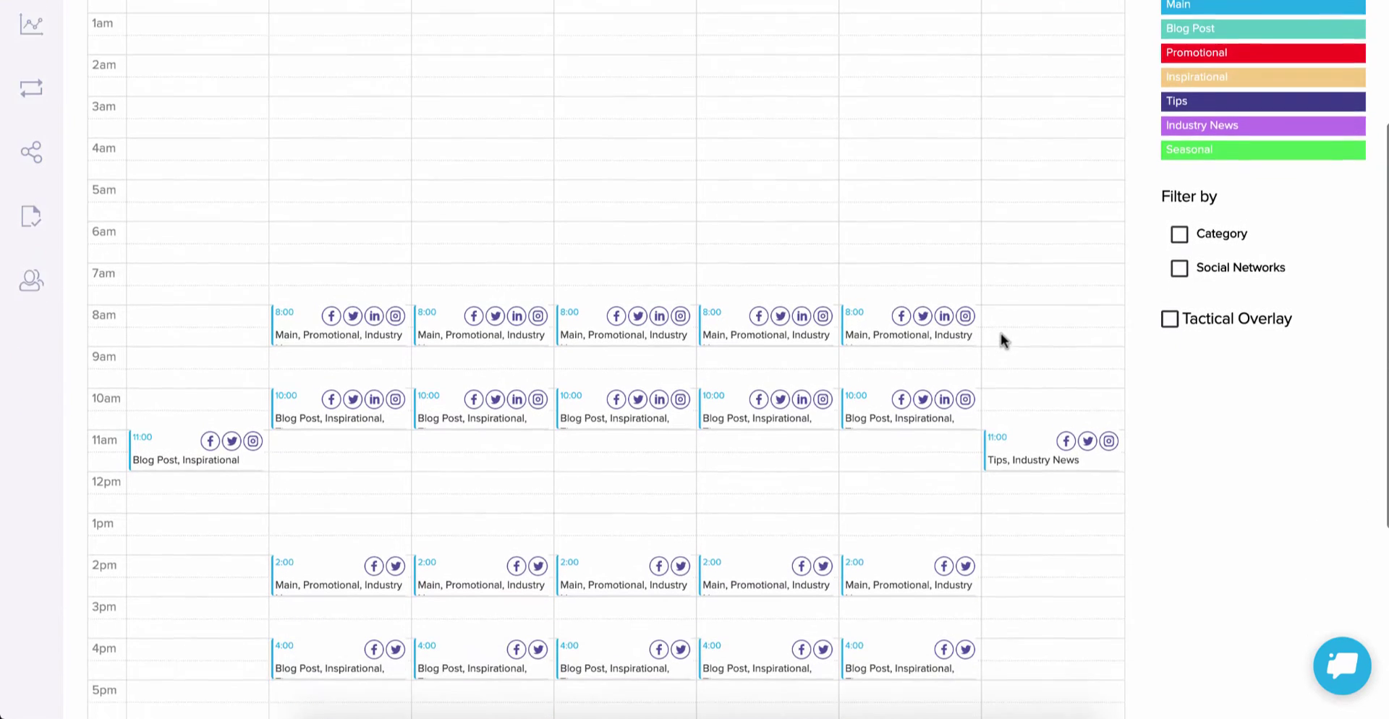
Turn on the Tactical Overlay and place the Seasonal category in Tuesday's 7am slot.
click(1170, 281)
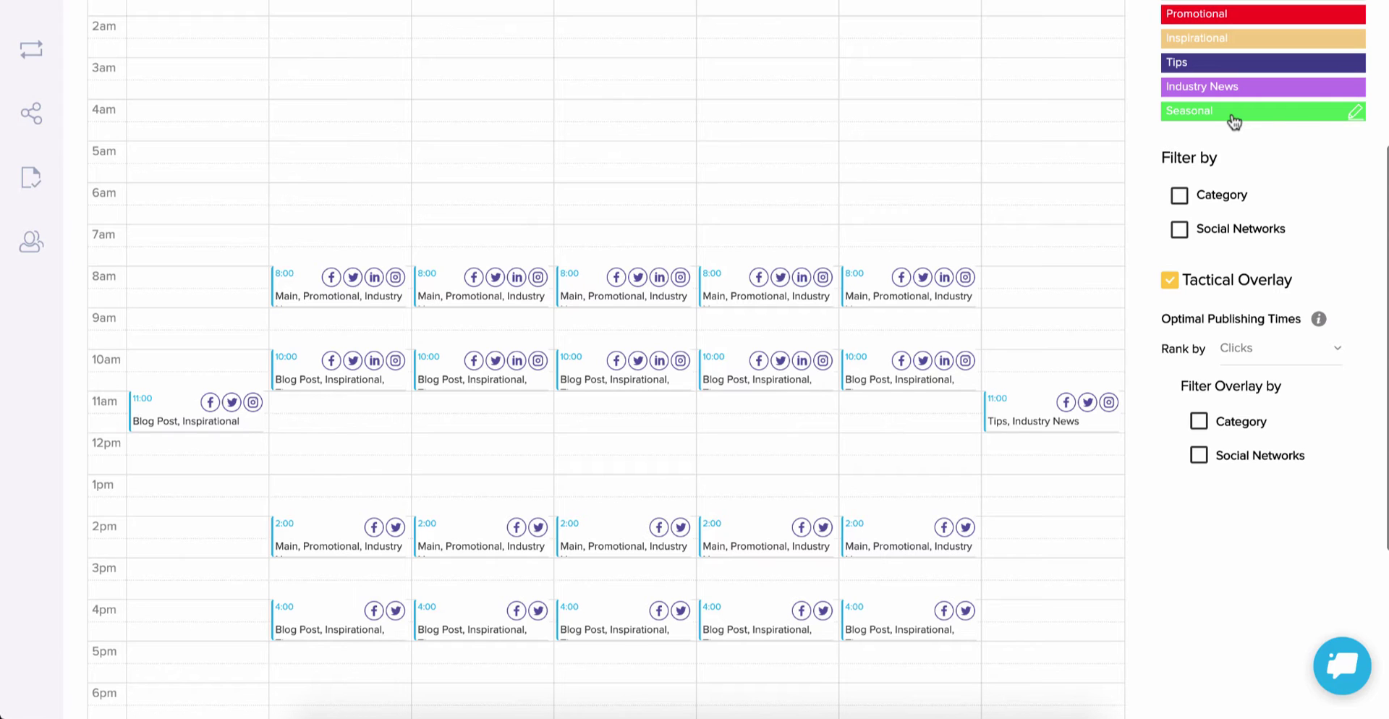
drag(1235, 121, 467, 233)
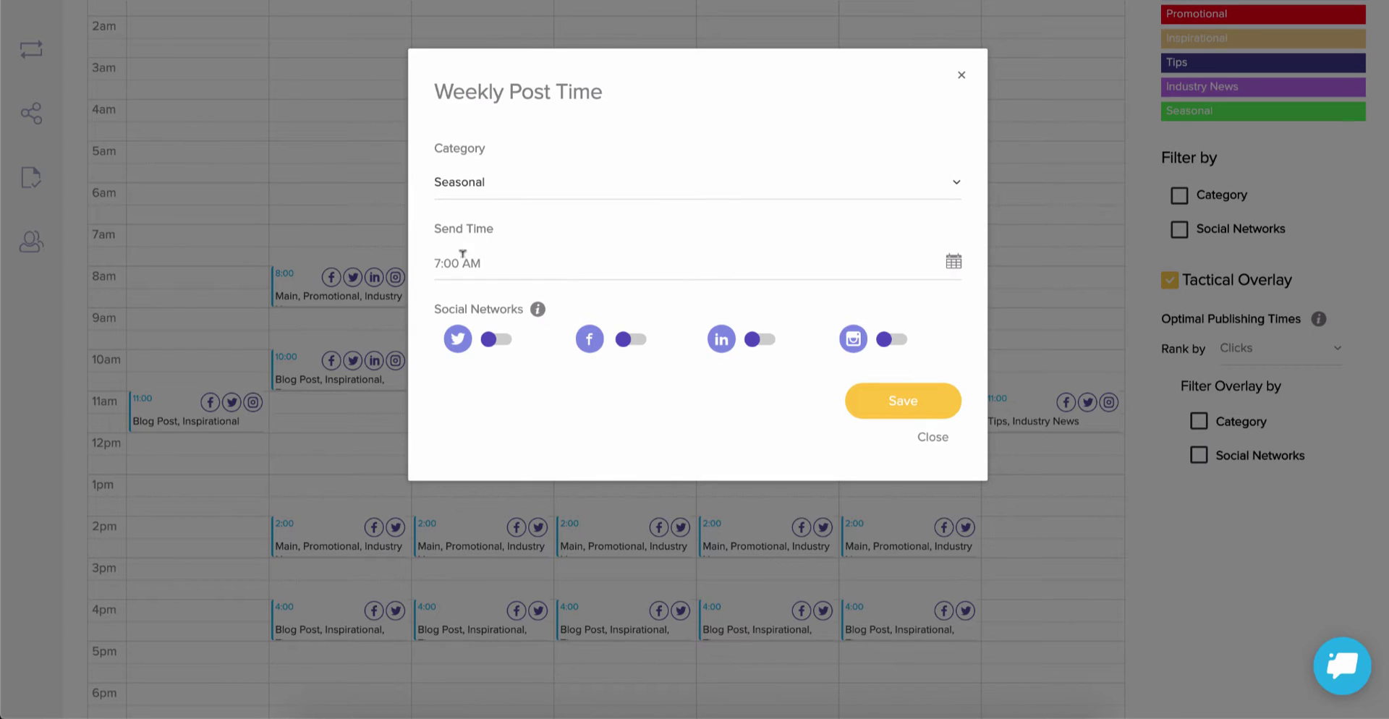
Try adding the Promotional category to the Seasonal post time, but deselect it again.
click(468, 186)
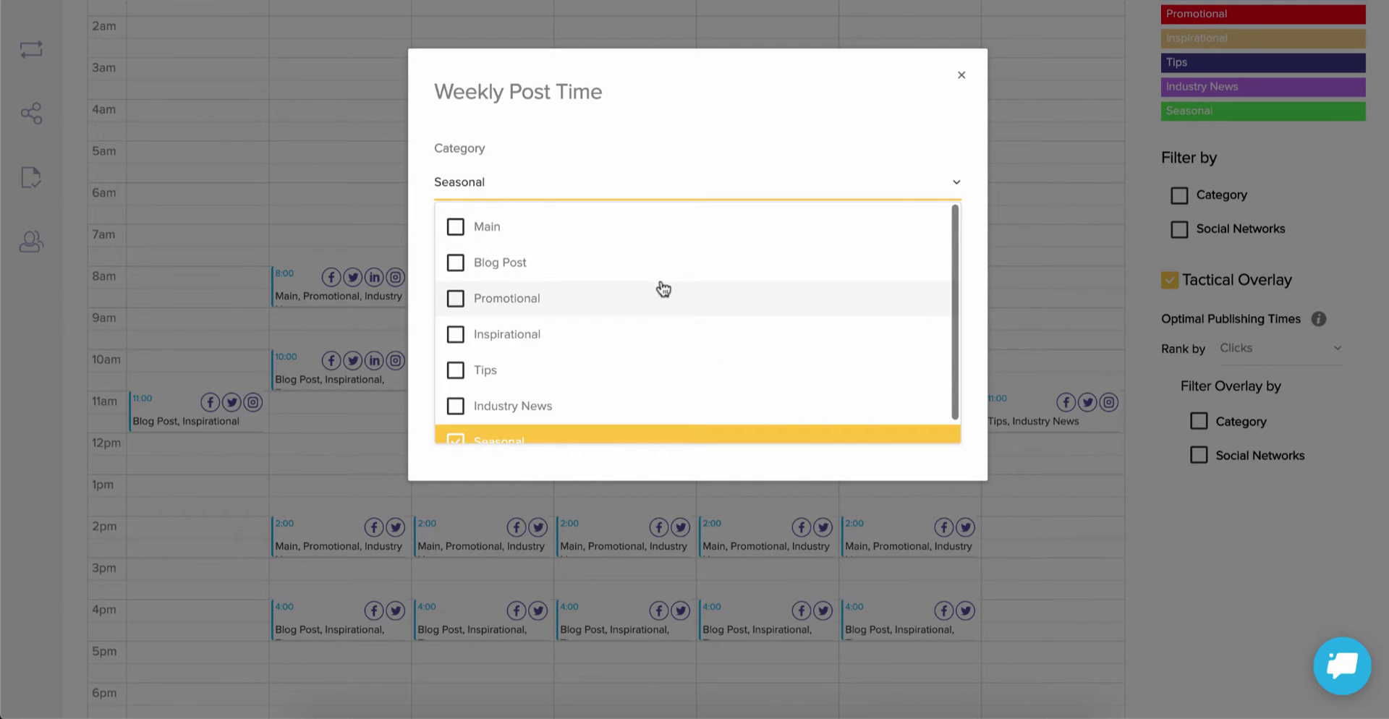
scroll(660, 287, down, 1)
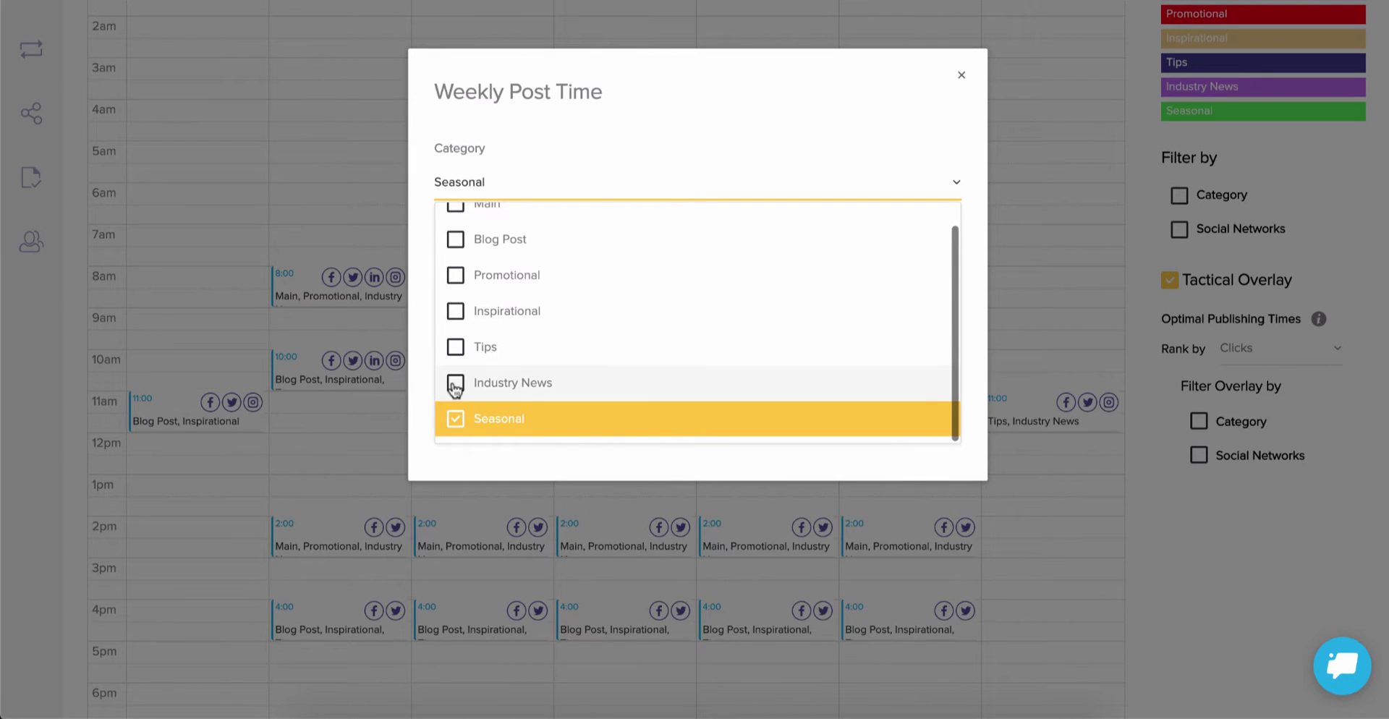
click(456, 278)
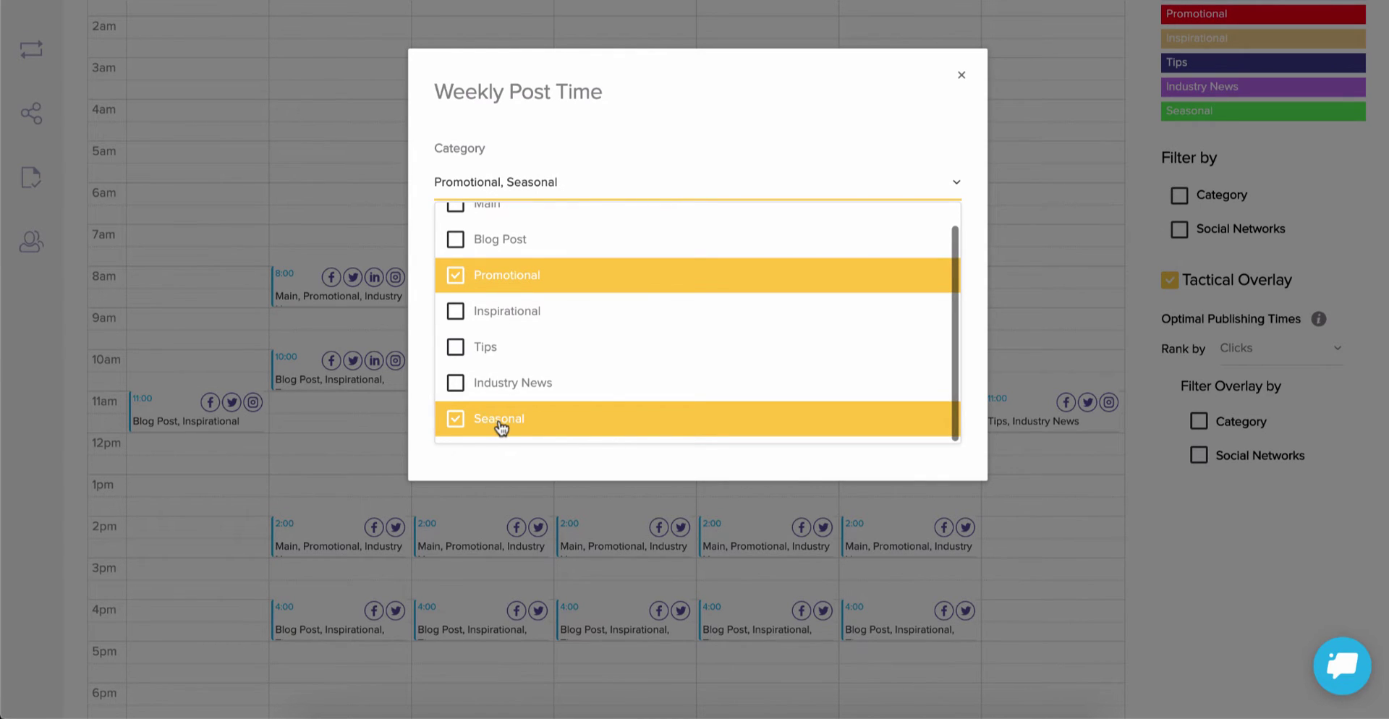
click(456, 276)
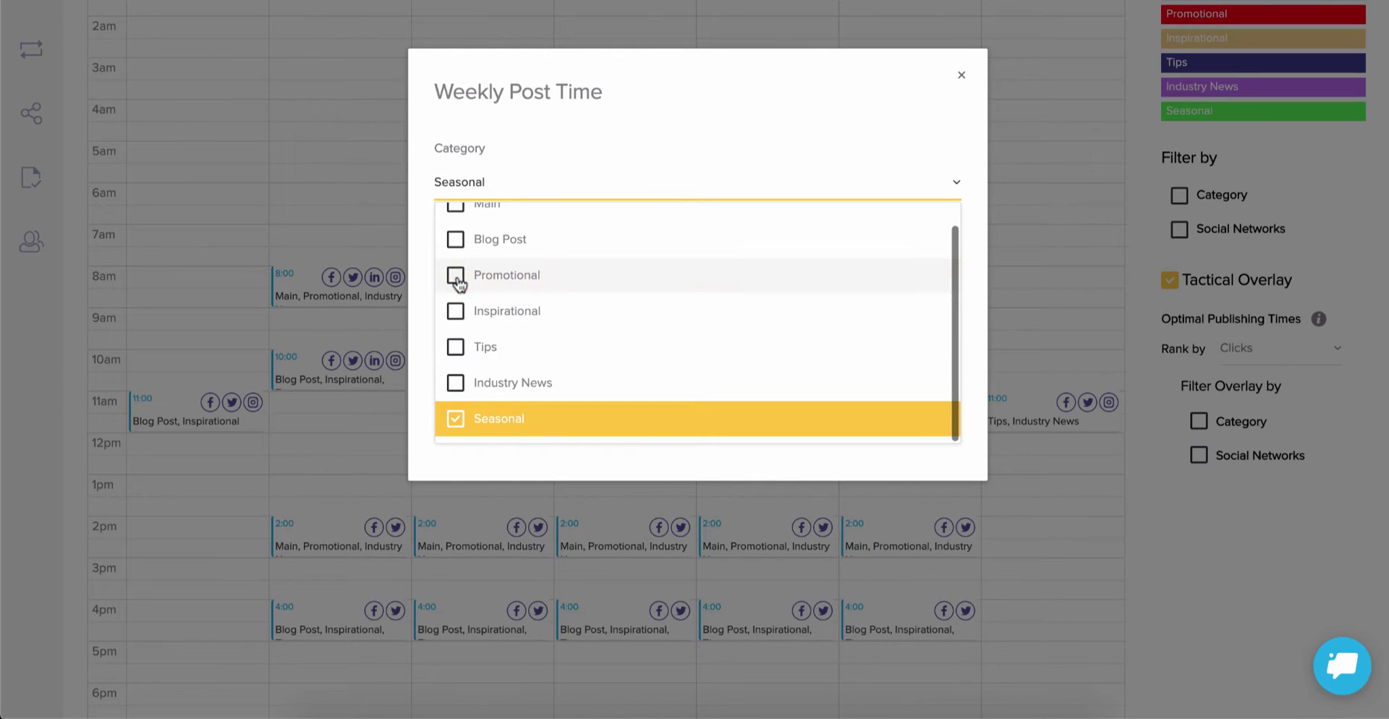
click(519, 455)
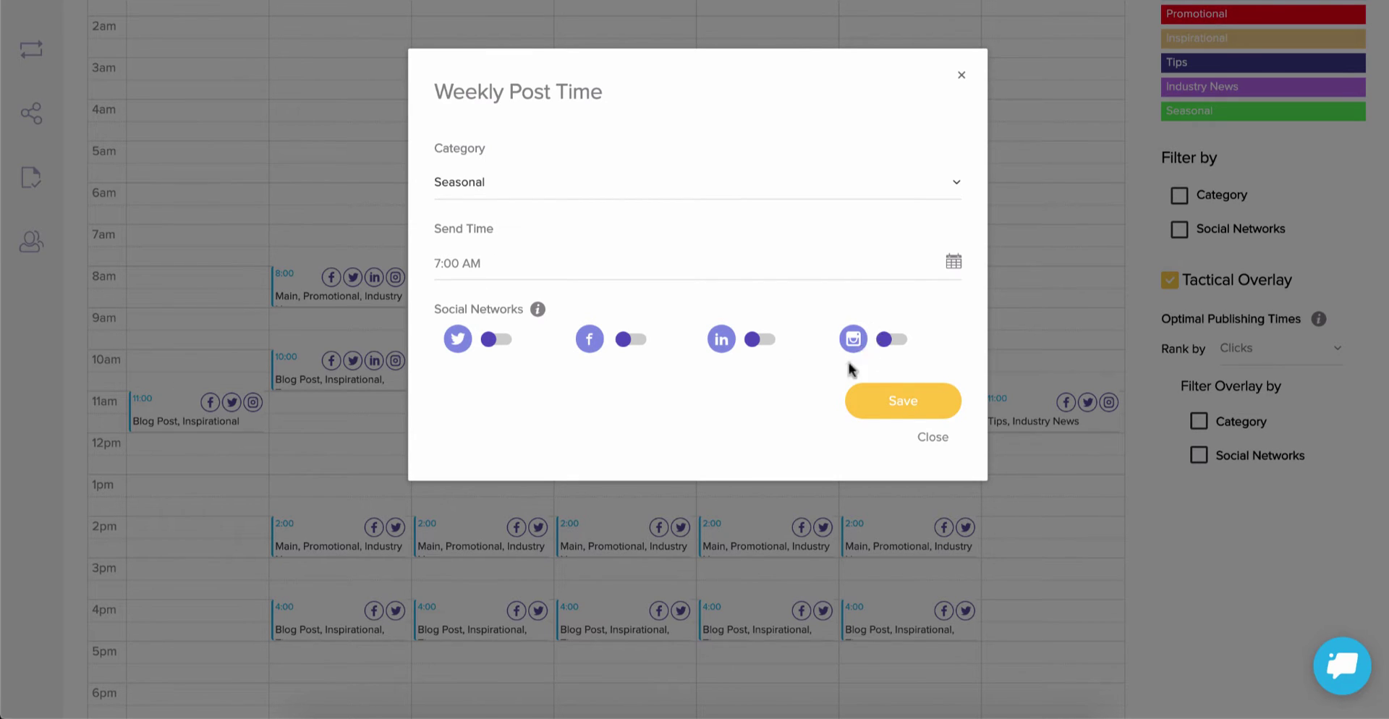
Enable Twitter, Facebook and Instagram for the 7:00 AM Seasonal post time, leave LinkedIn off, and save it.
click(498, 340)
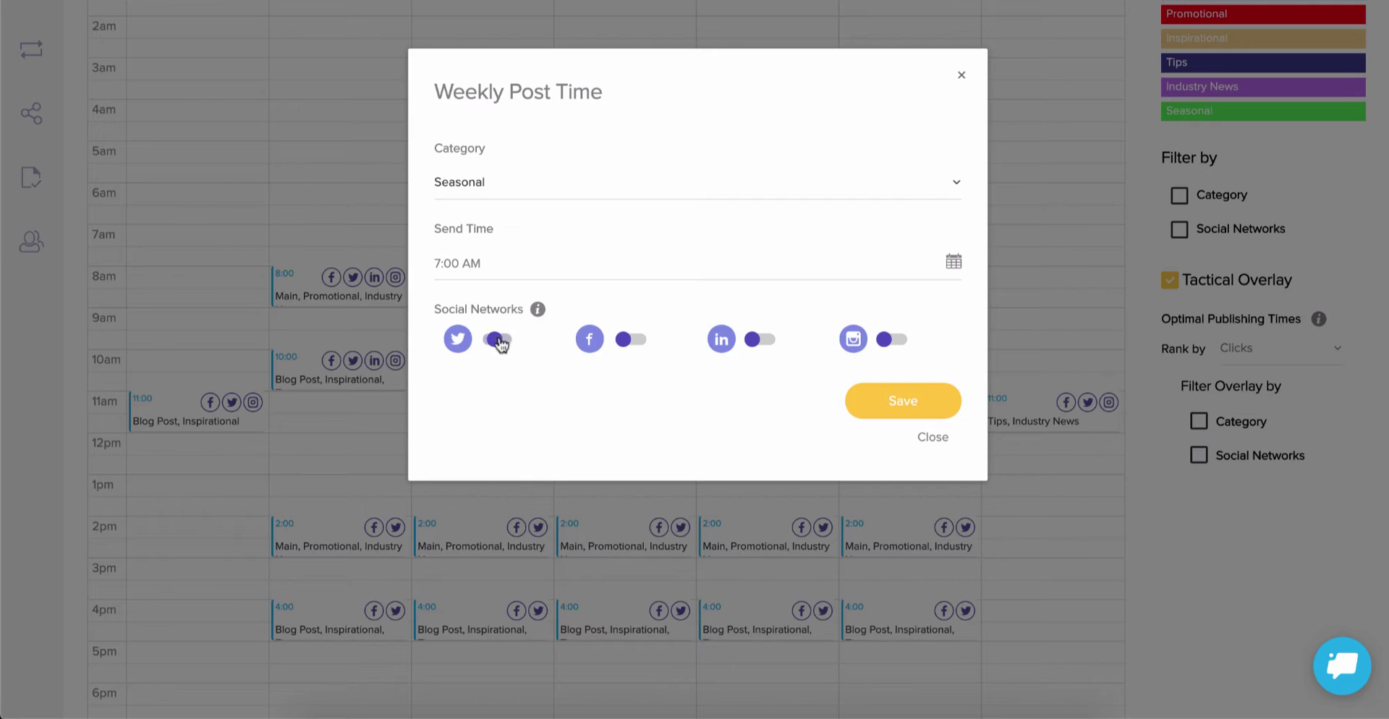
click(631, 339)
click(758, 339)
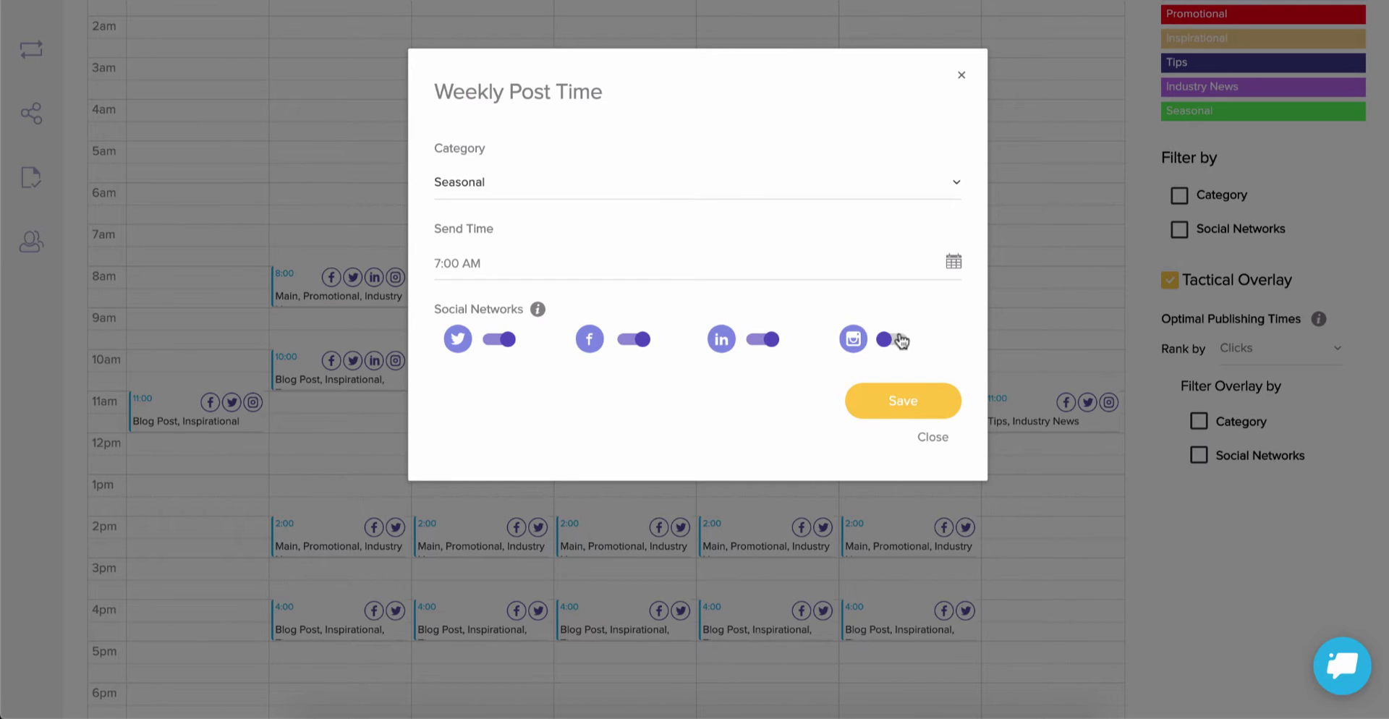
click(901, 341)
click(771, 340)
click(894, 406)
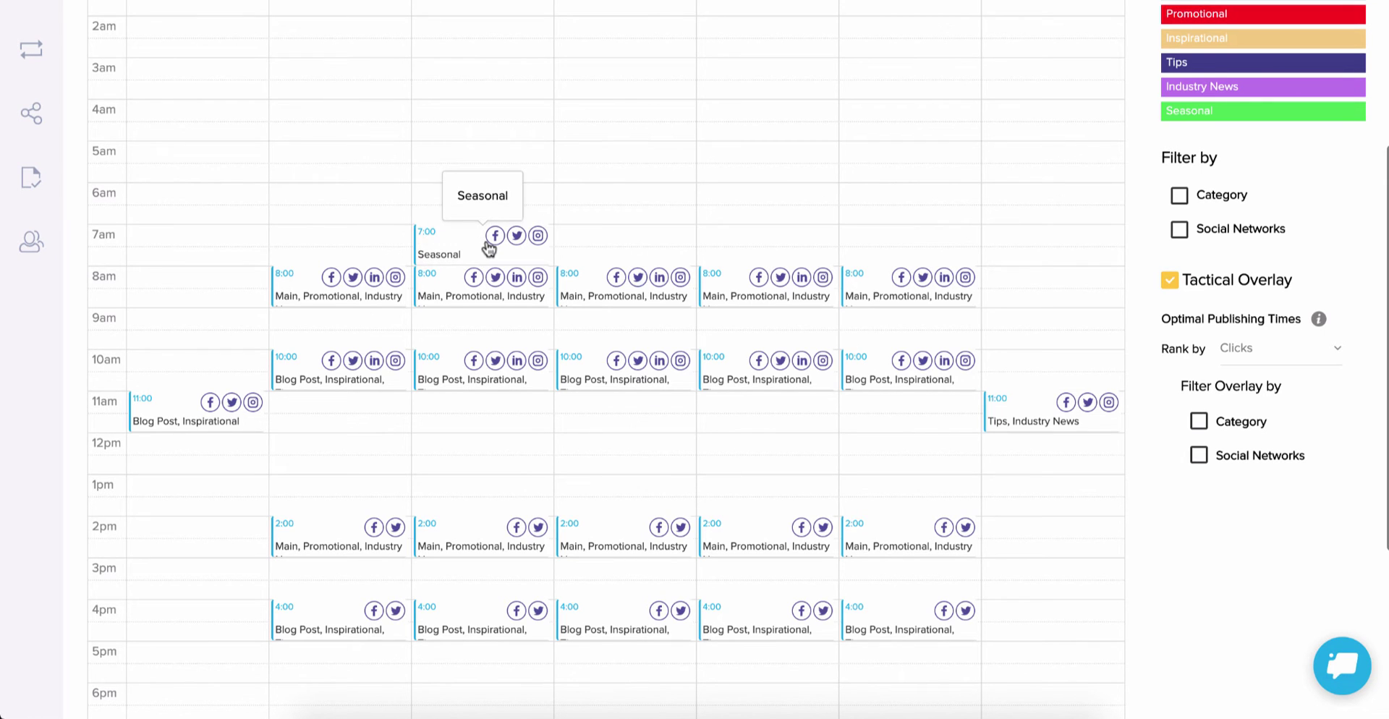
Review the weekly schedule, check the queue of posts, and return to the posting schedule.
scroll(488, 248, down, 1)
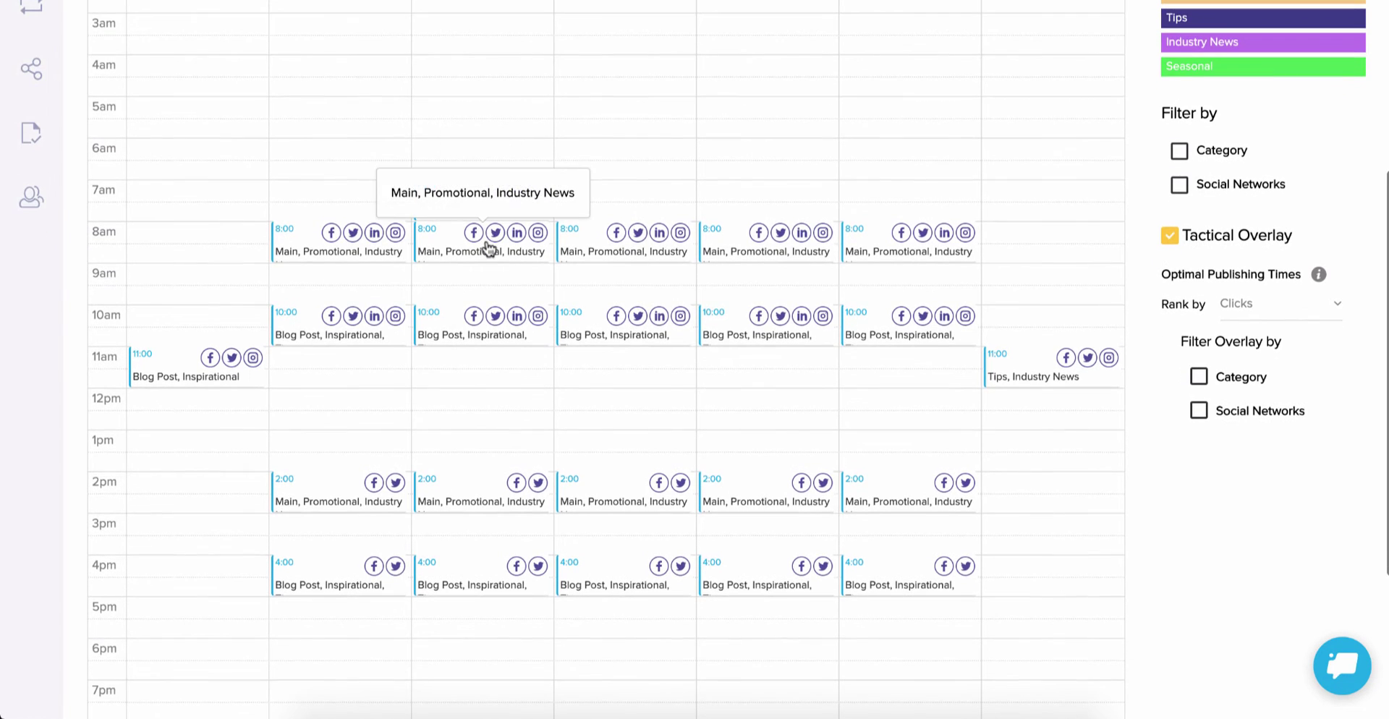
scroll(601, 136, up, 2)
scroll(600, 141, up, 3)
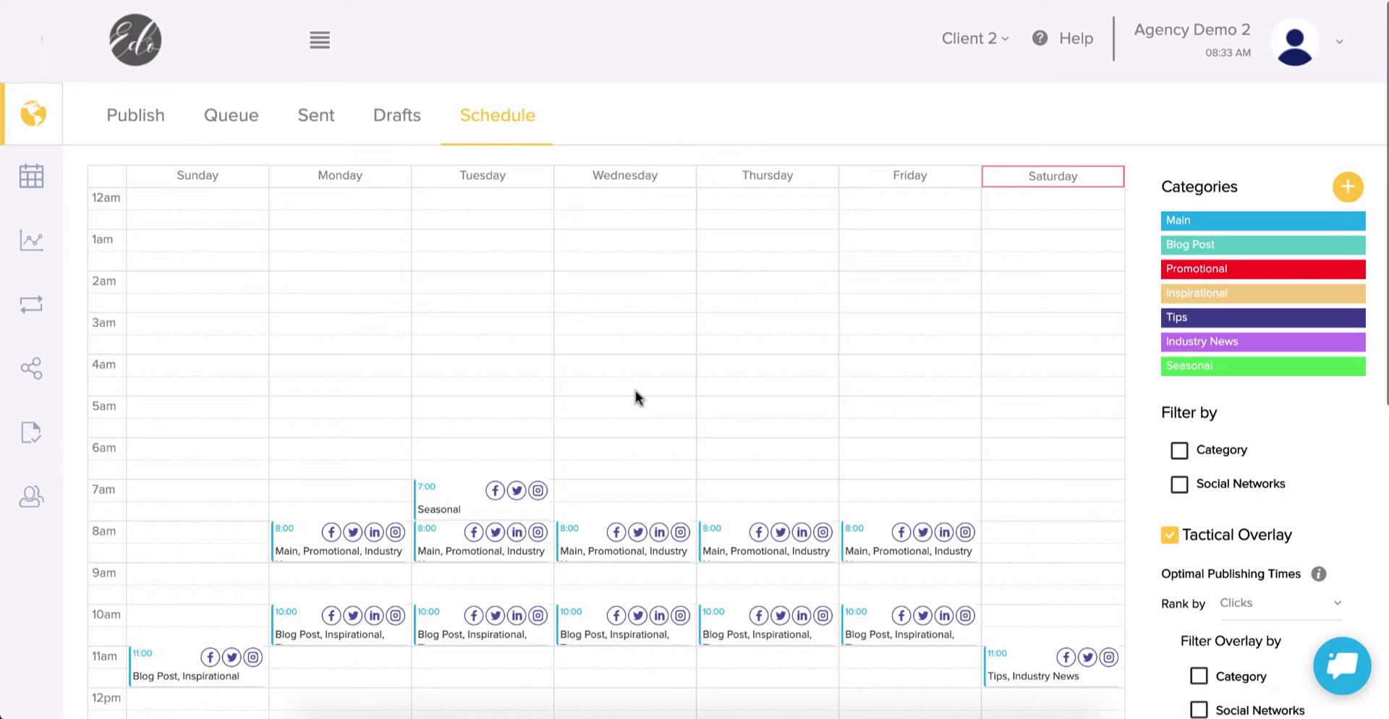
click(227, 116)
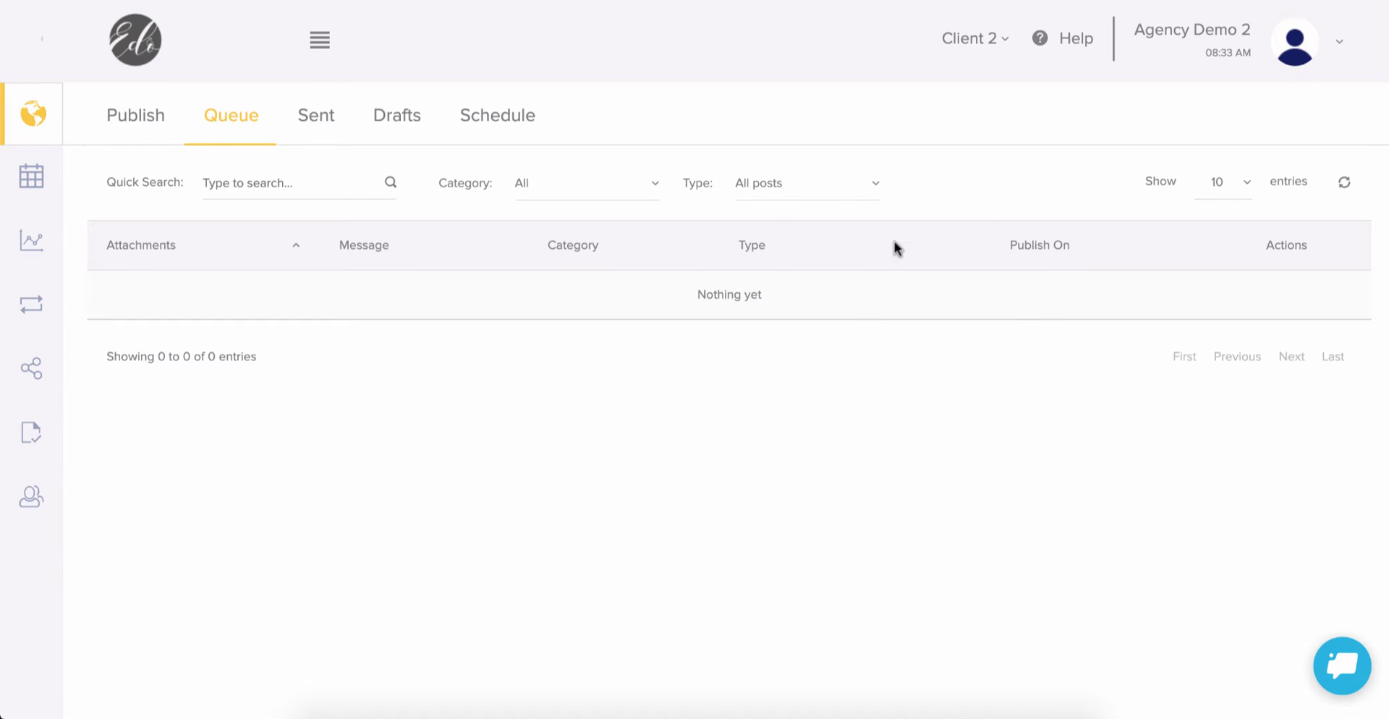
click(512, 118)
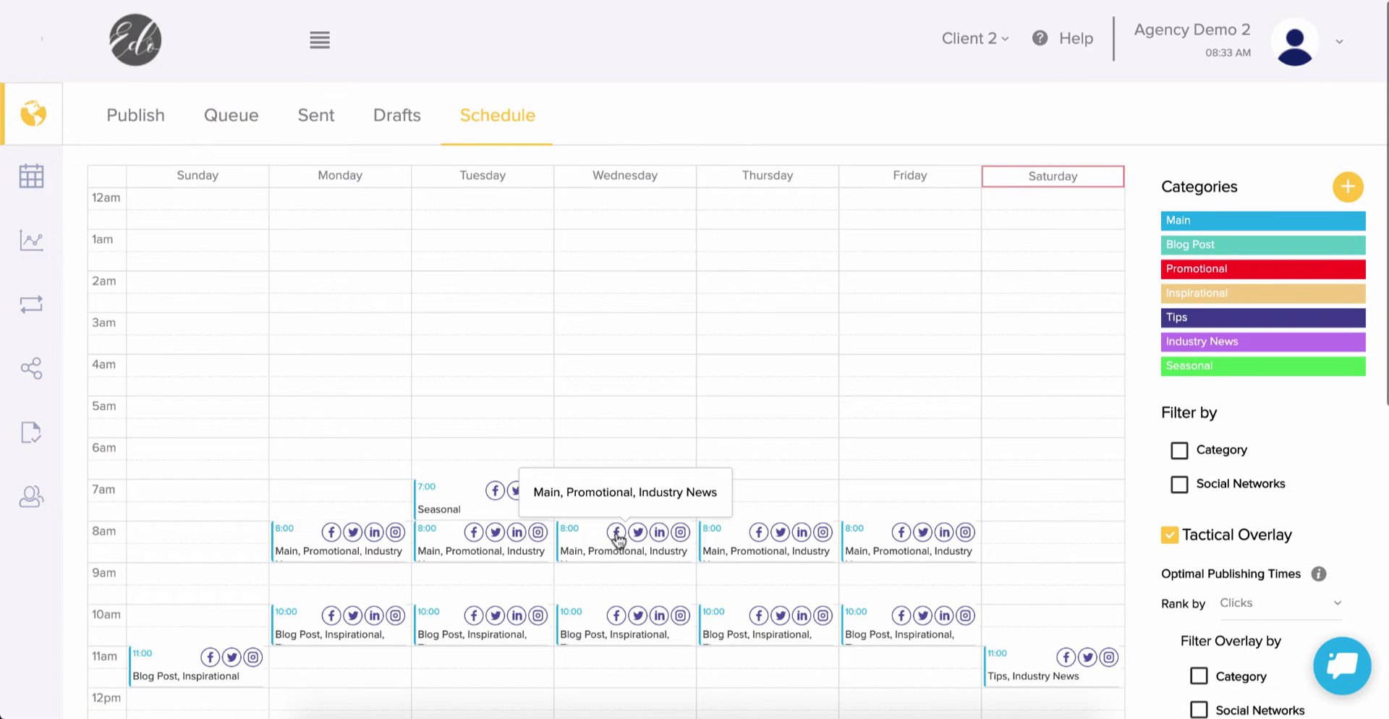
Move Wednesday's 8:00 slot for Main, Promotional and Industry News to 7:30.
drag(619, 535, 615, 521)
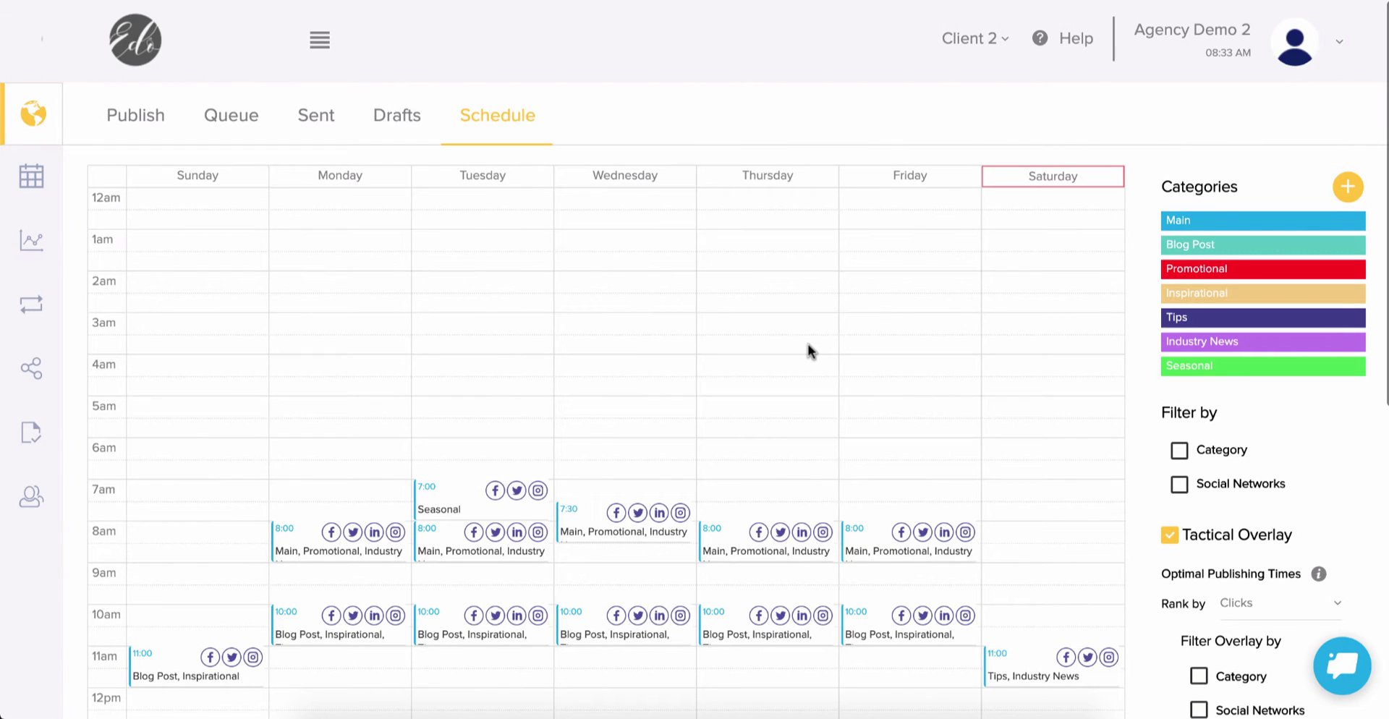
scroll(808, 345, down, 2)
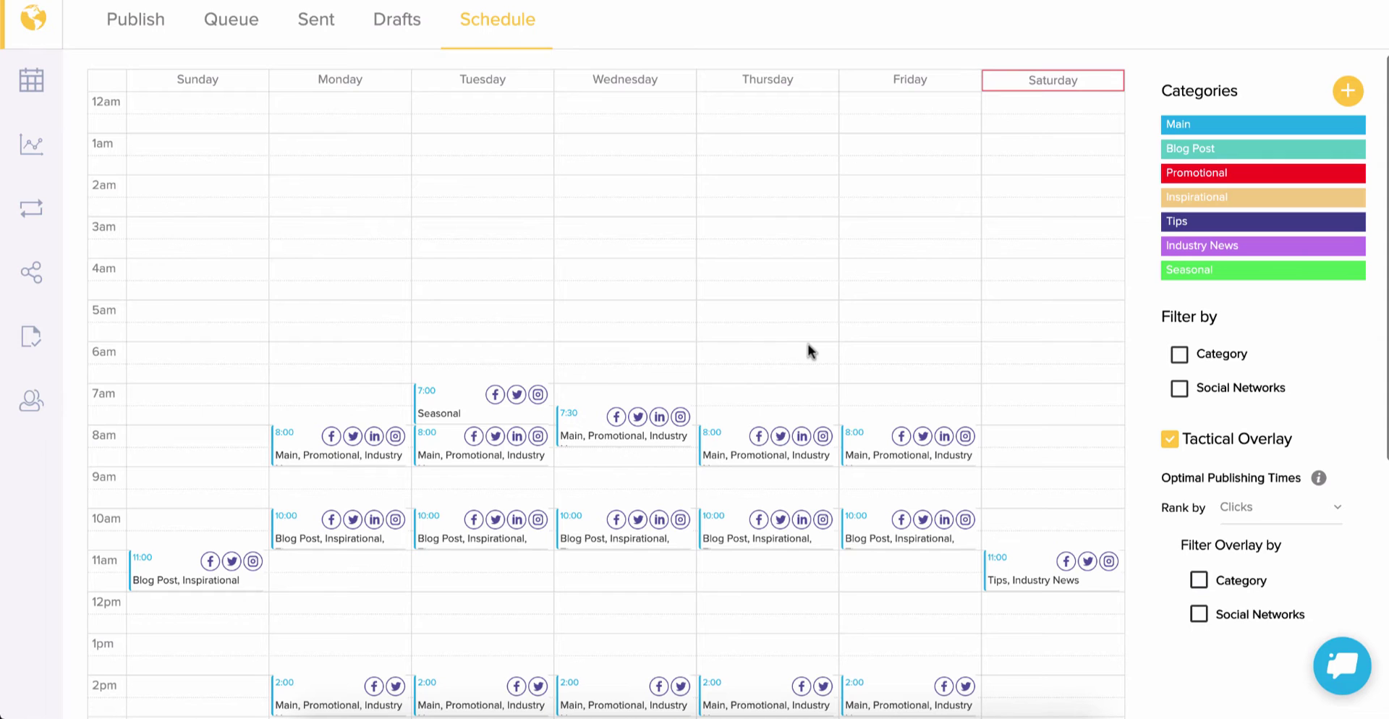
scroll(809, 350, down, 3)
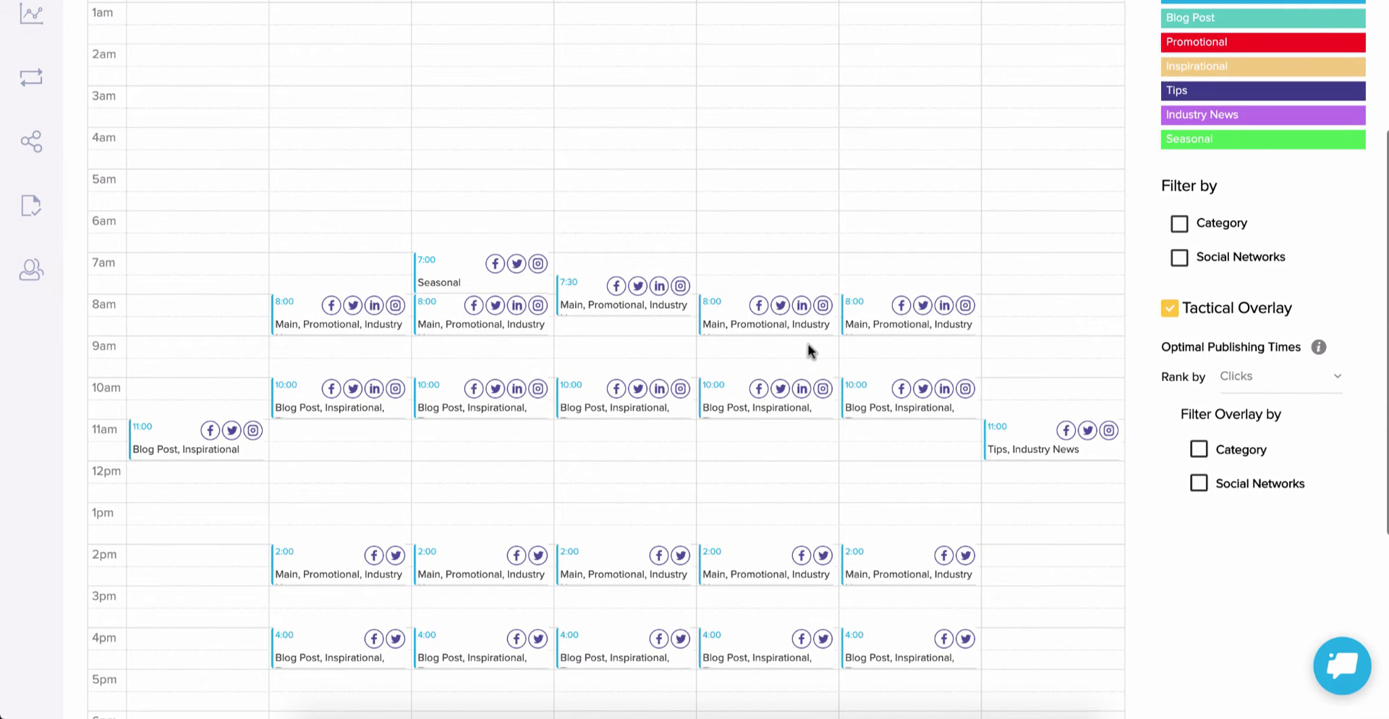
scroll(784, 245, up, 2)
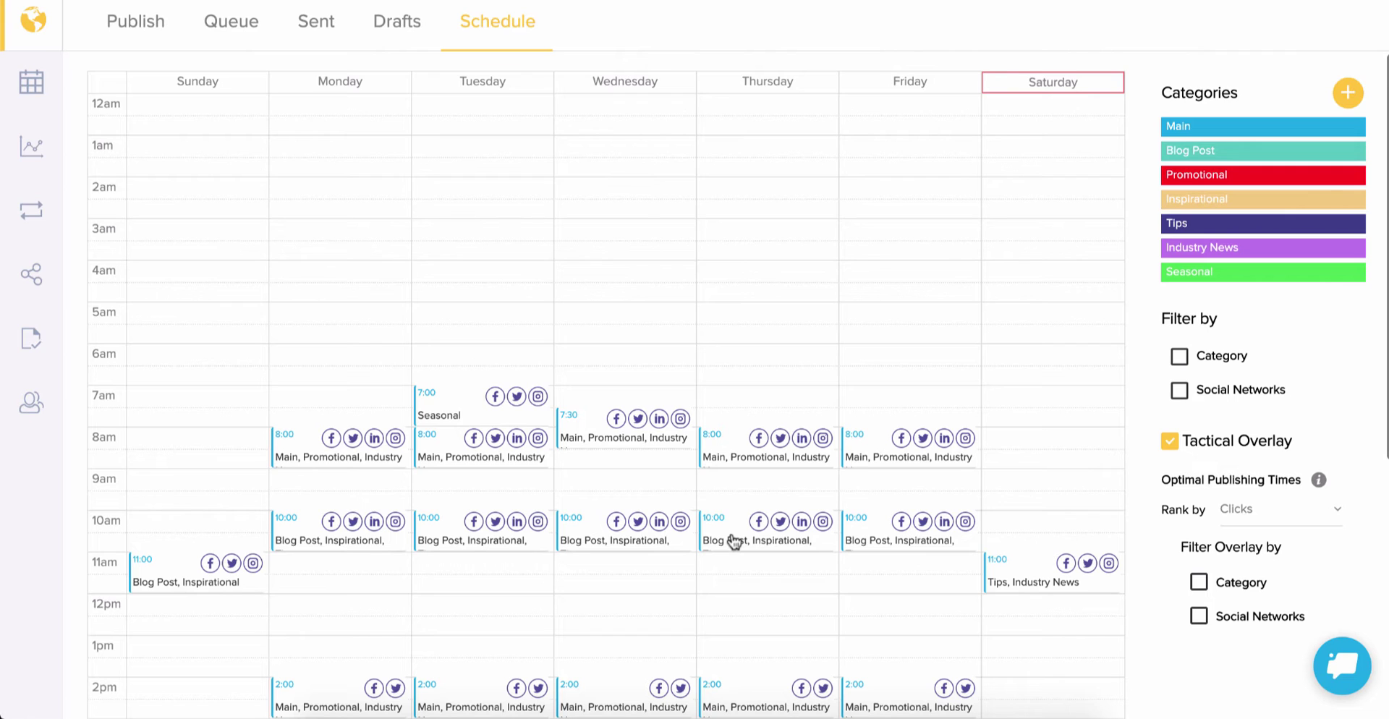
Compose a post with the message "test" and enable ReQueue with the "Until this many requeues" option.
click(107, 23)
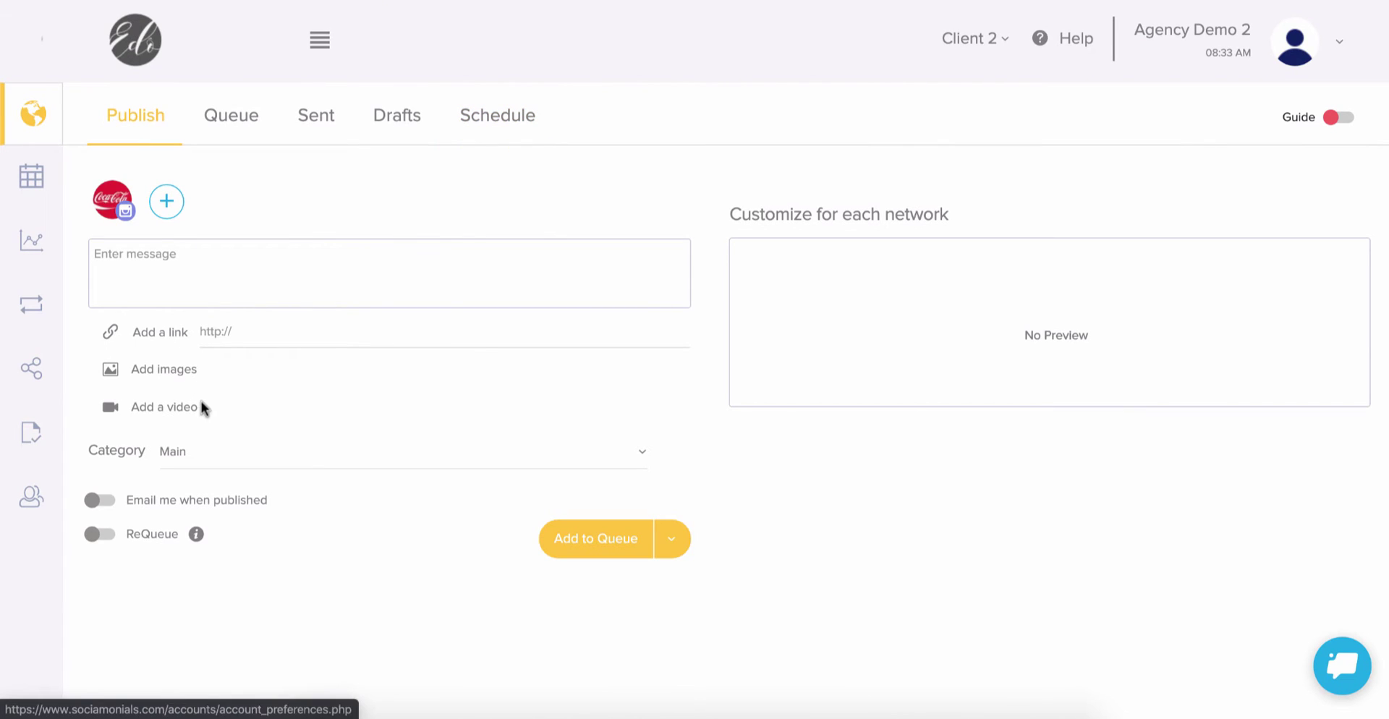
click(207, 275)
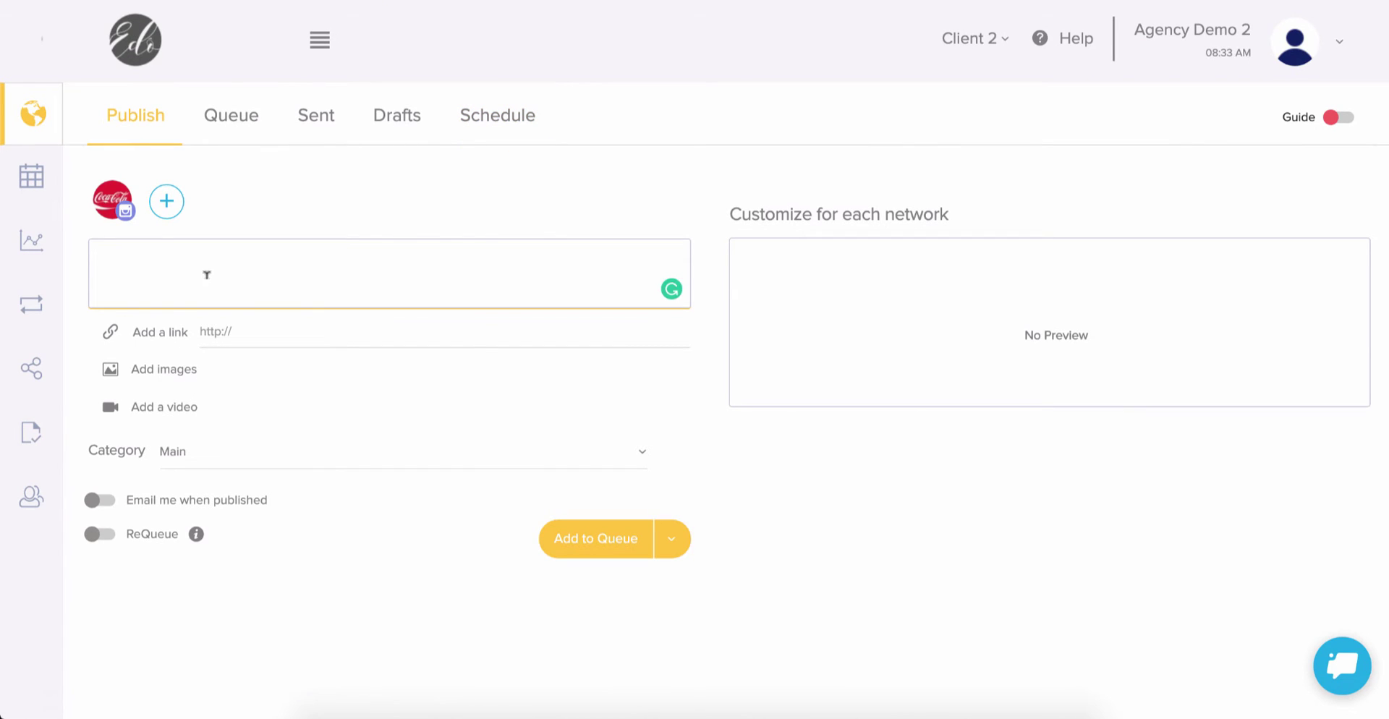
text(test)
click(103, 536)
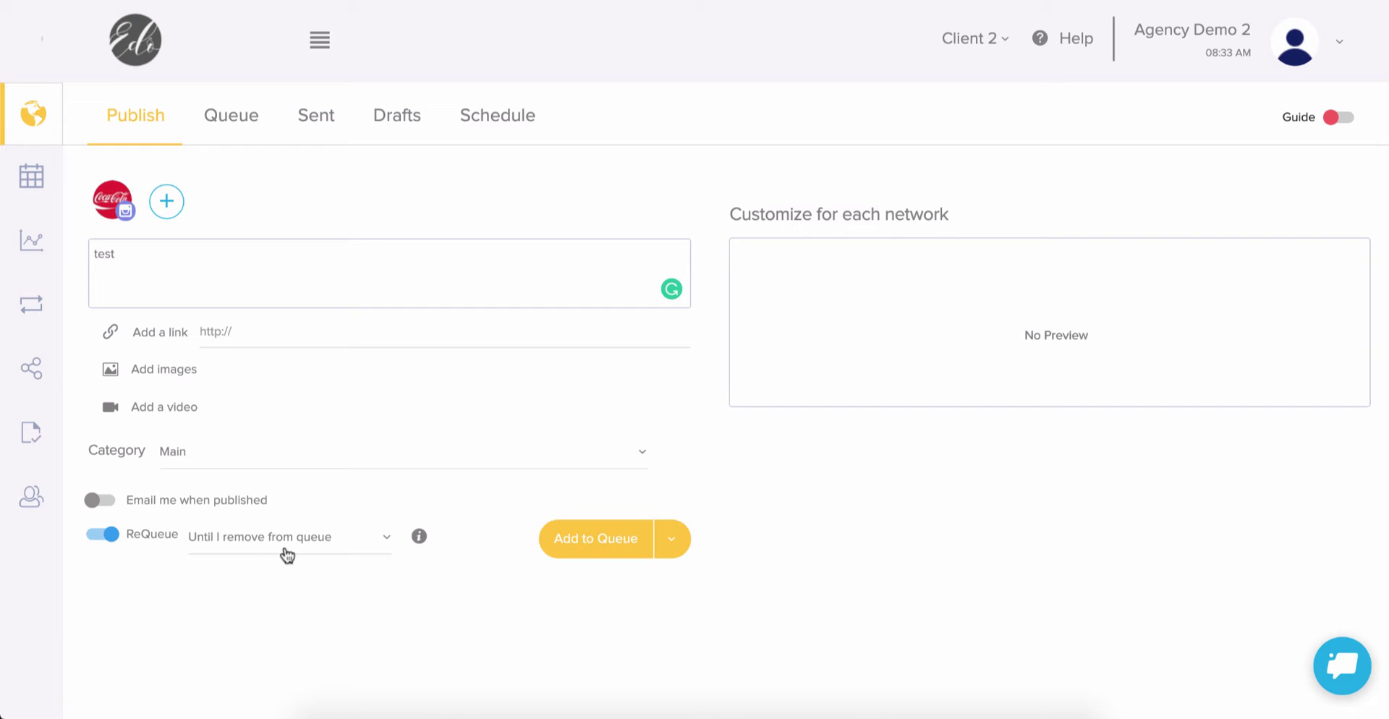
click(323, 548)
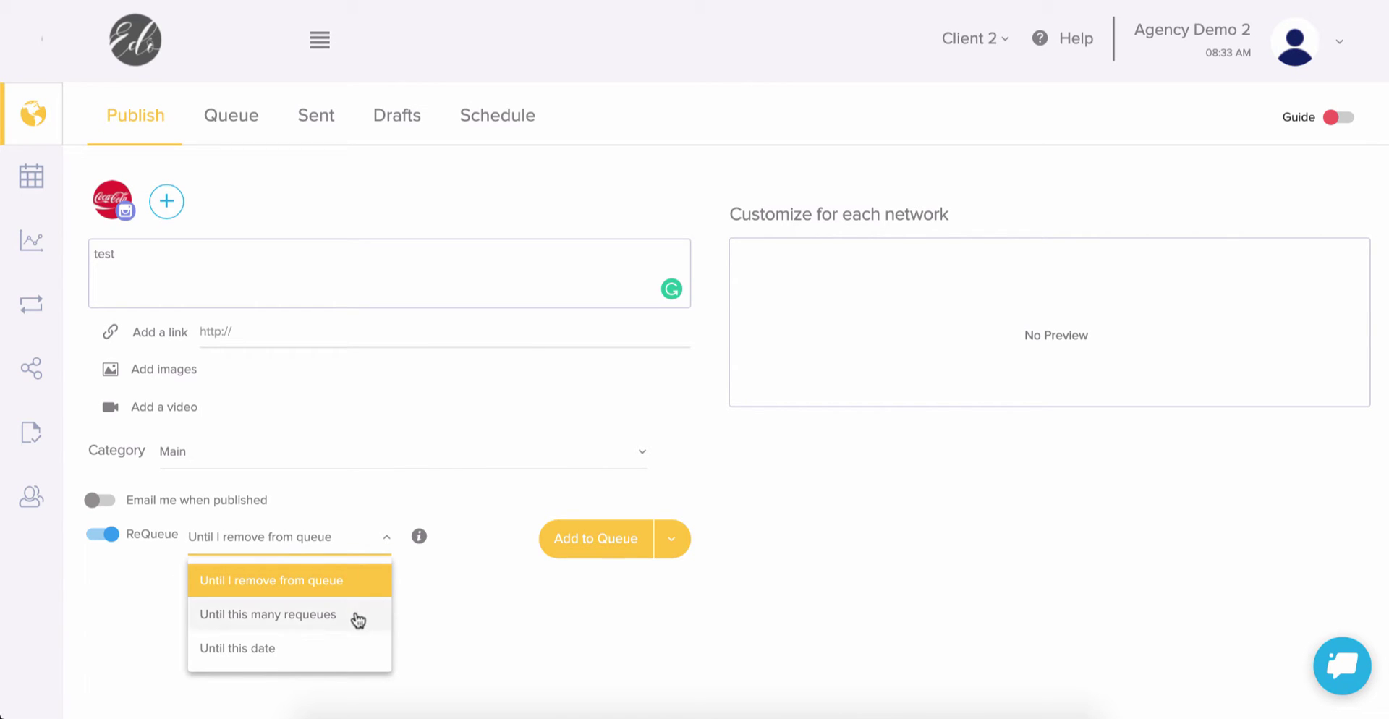
click(357, 620)
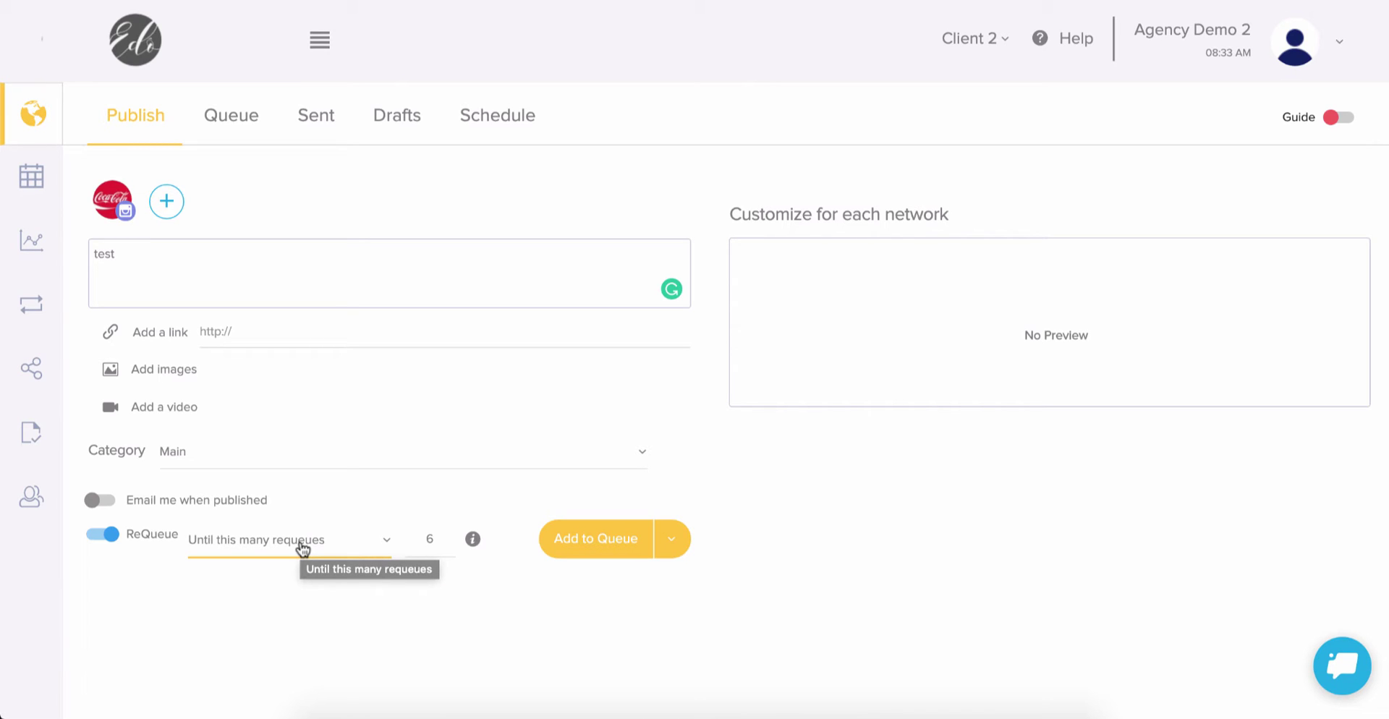
Examine the ReQueue duration choices and the publishing alternatives to adding the post to the queue.
click(302, 550)
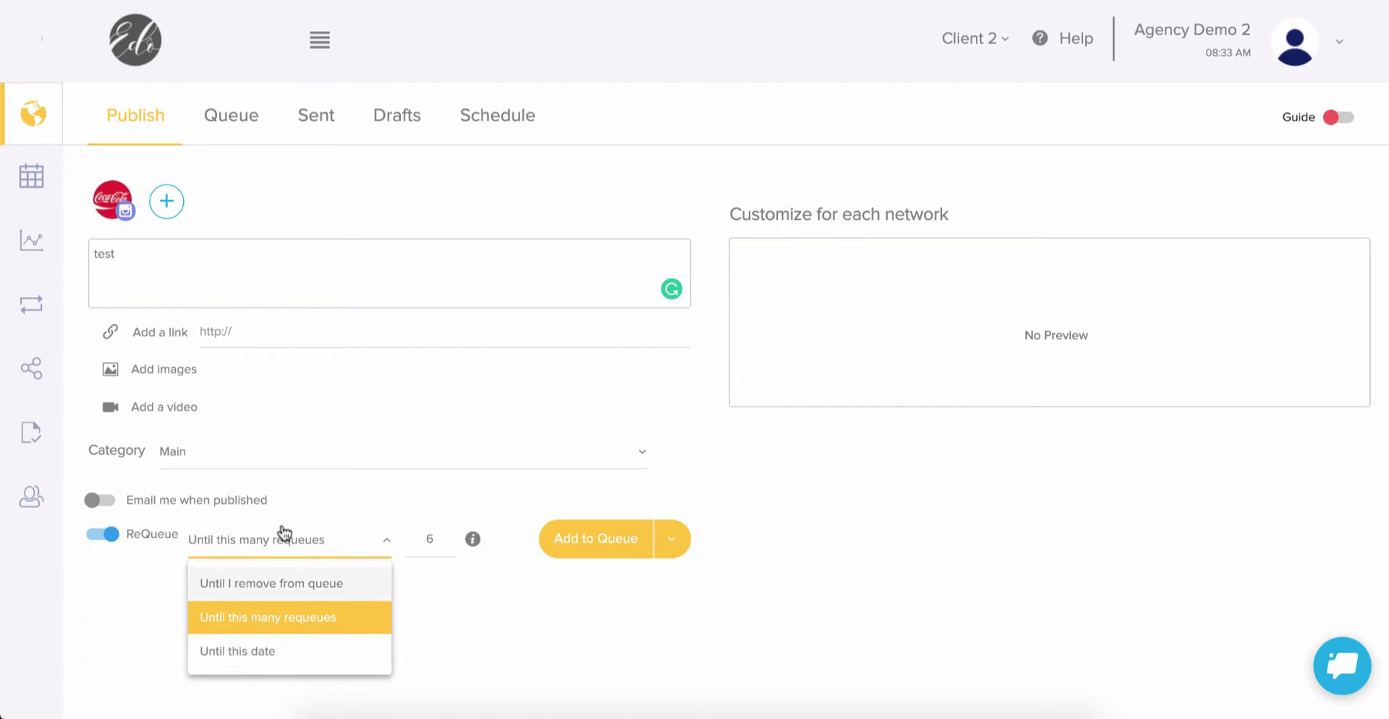
click(510, 652)
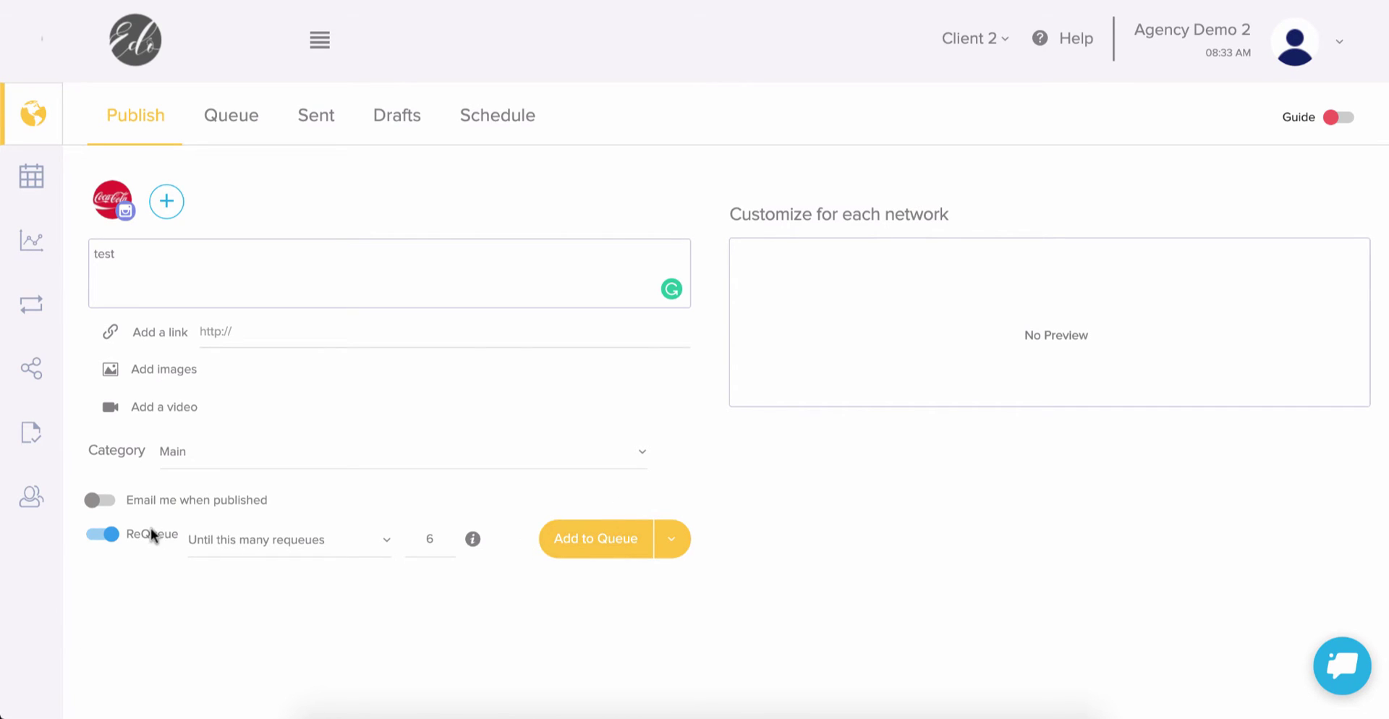
click(679, 544)
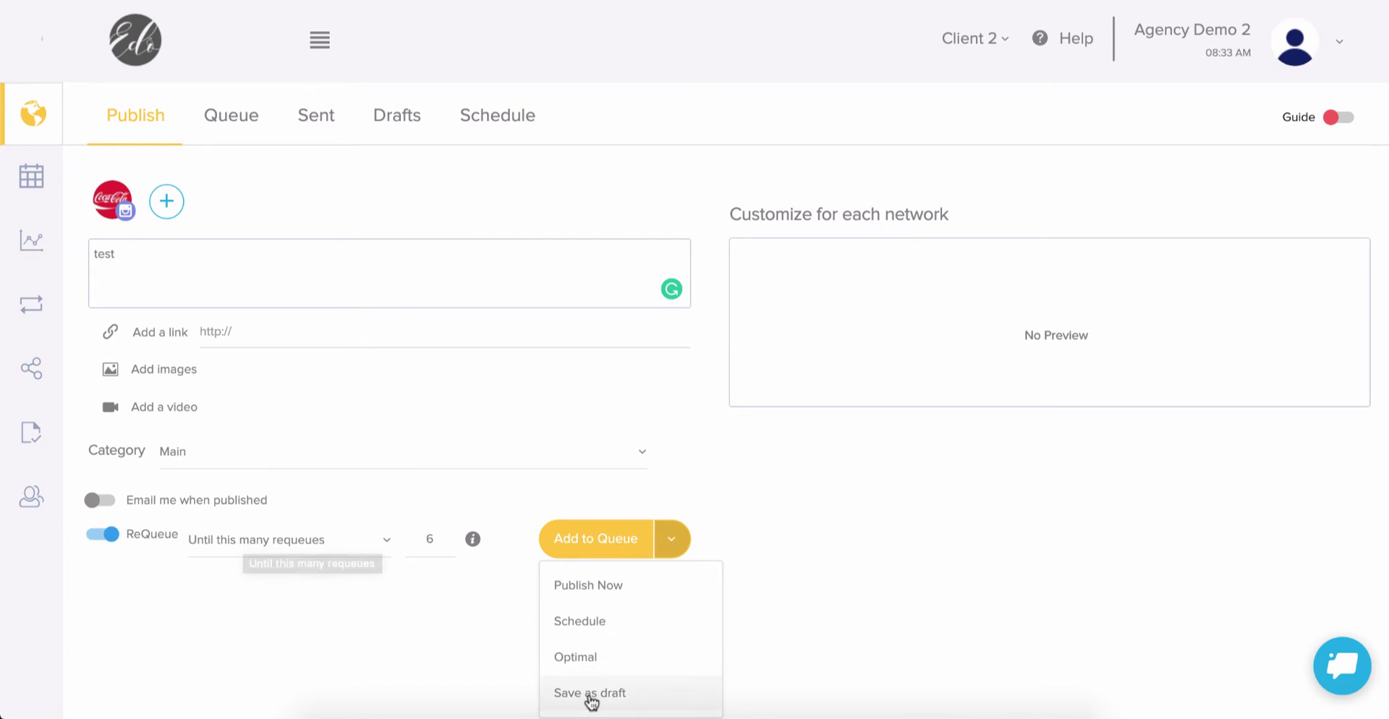
click(767, 503)
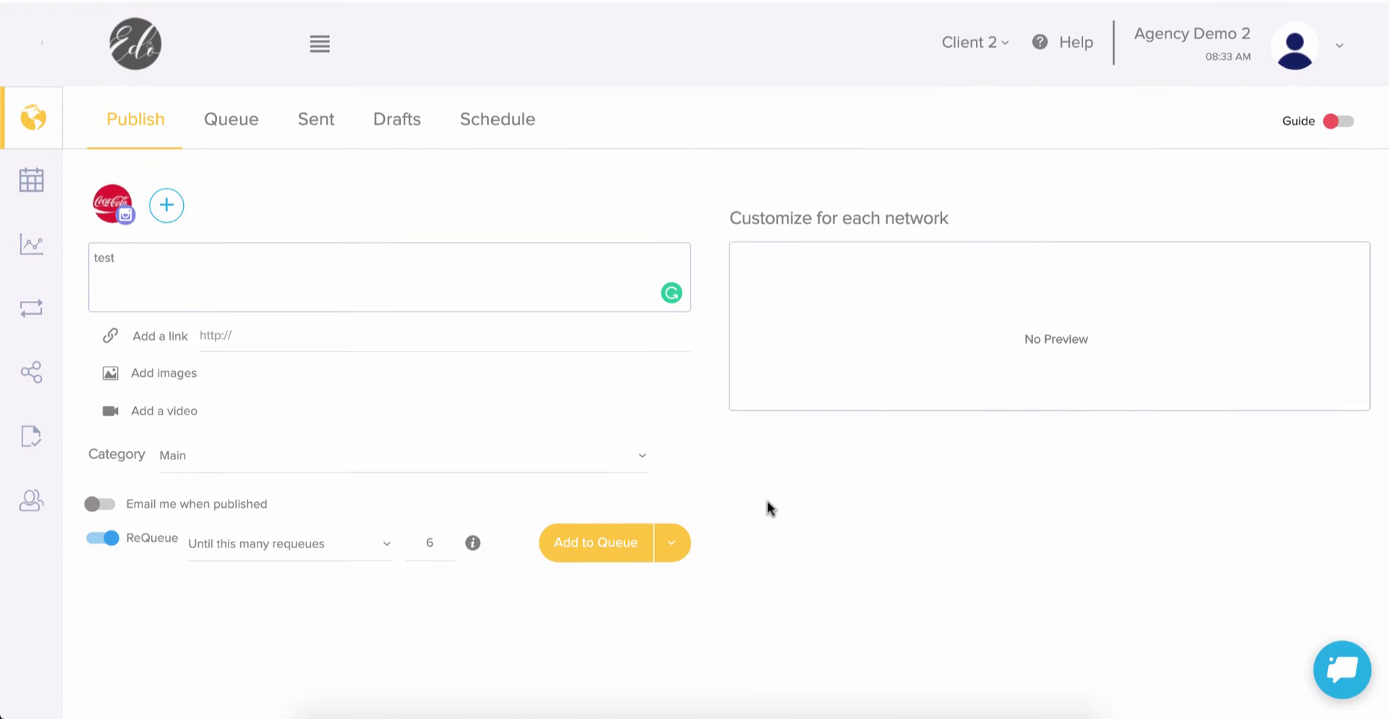
Return to the posting schedule, turn off LinkedIn for Wednesday's 10:00 slot, and save the change.
click(504, 117)
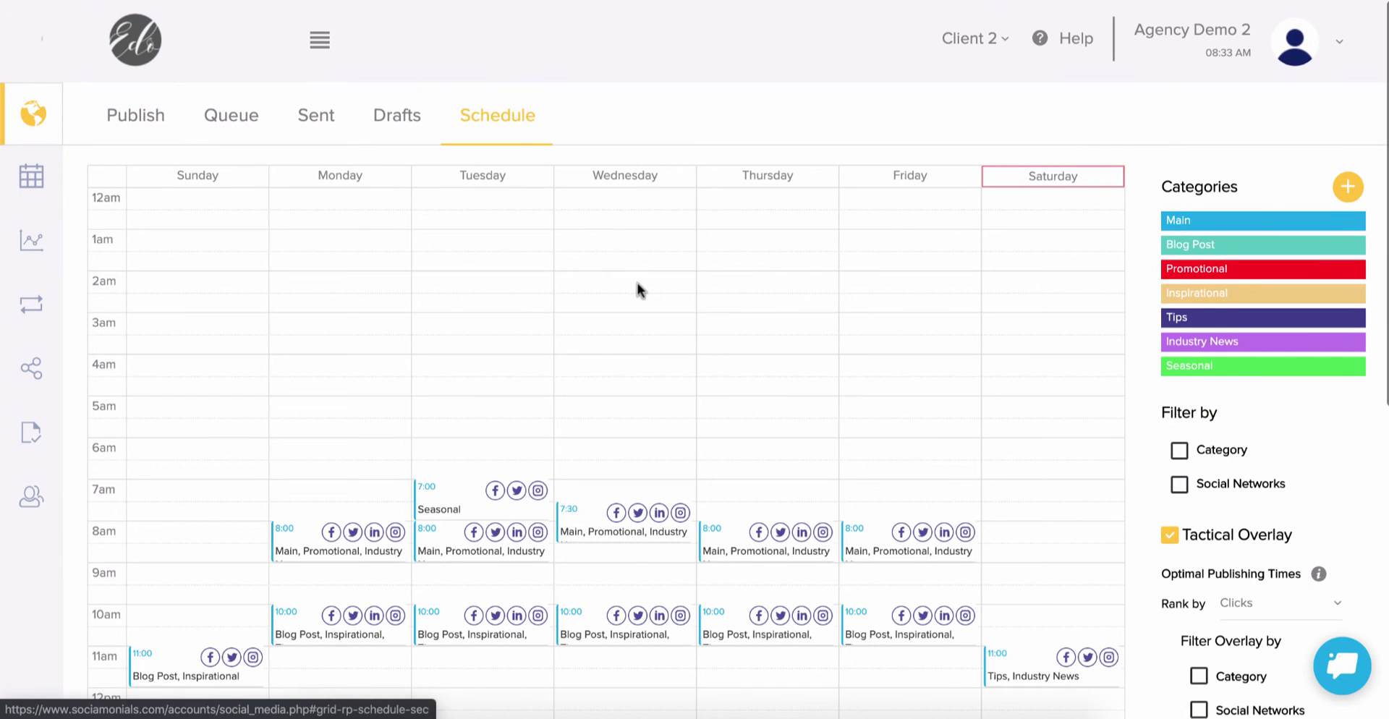
scroll(637, 284, down, 3)
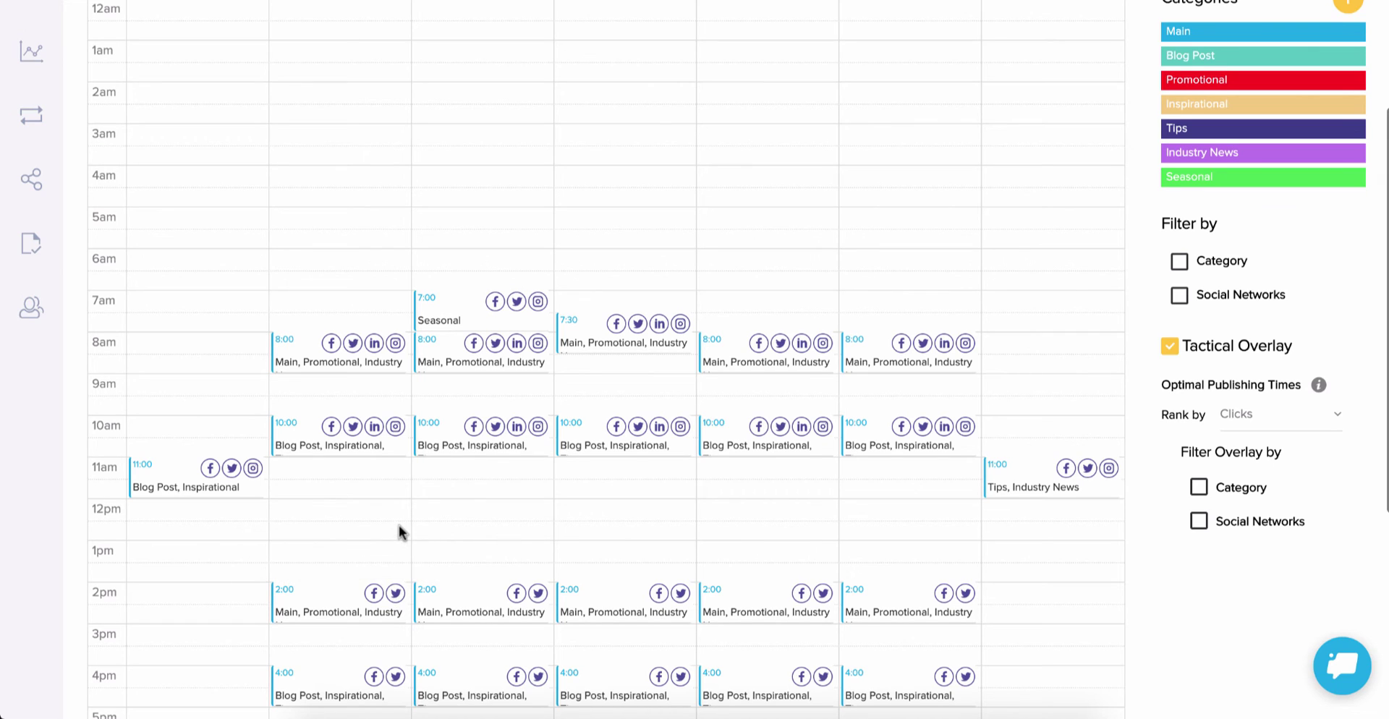
scroll(399, 533, down, 1)
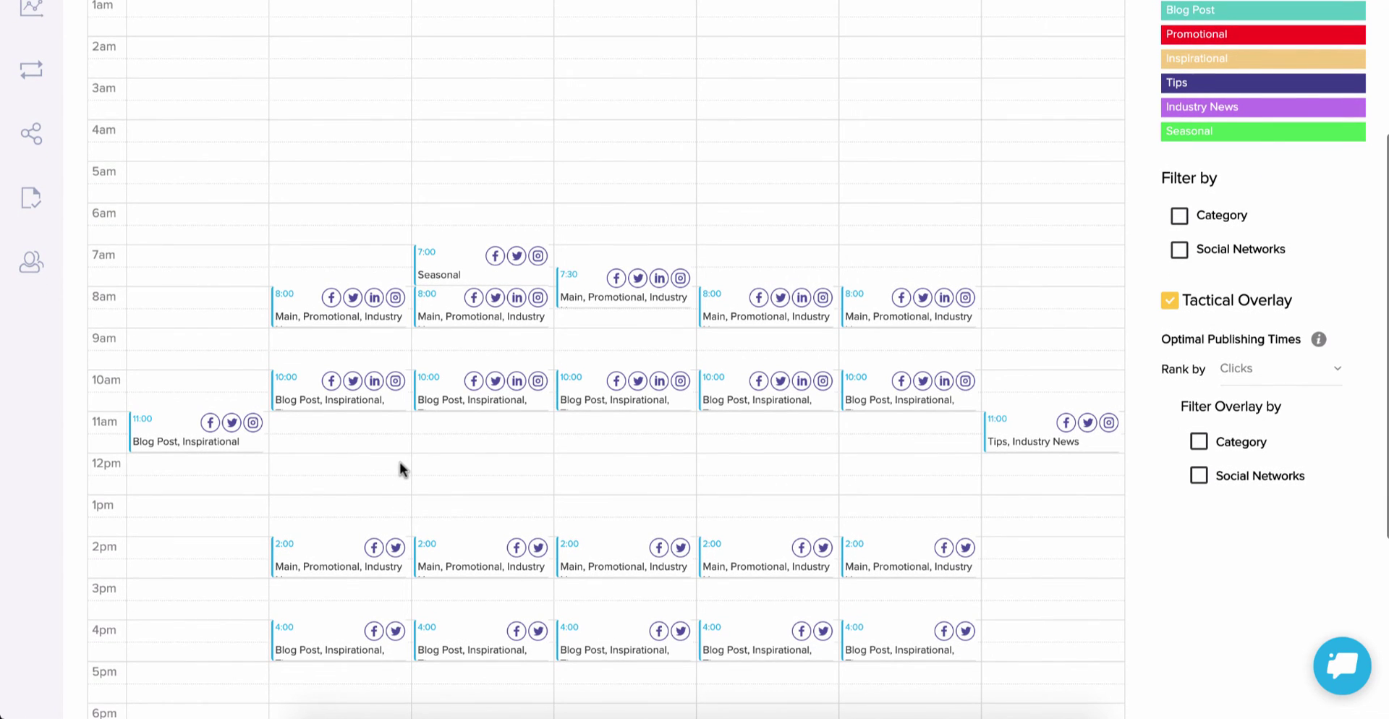
click(665, 387)
click(770, 340)
click(905, 400)
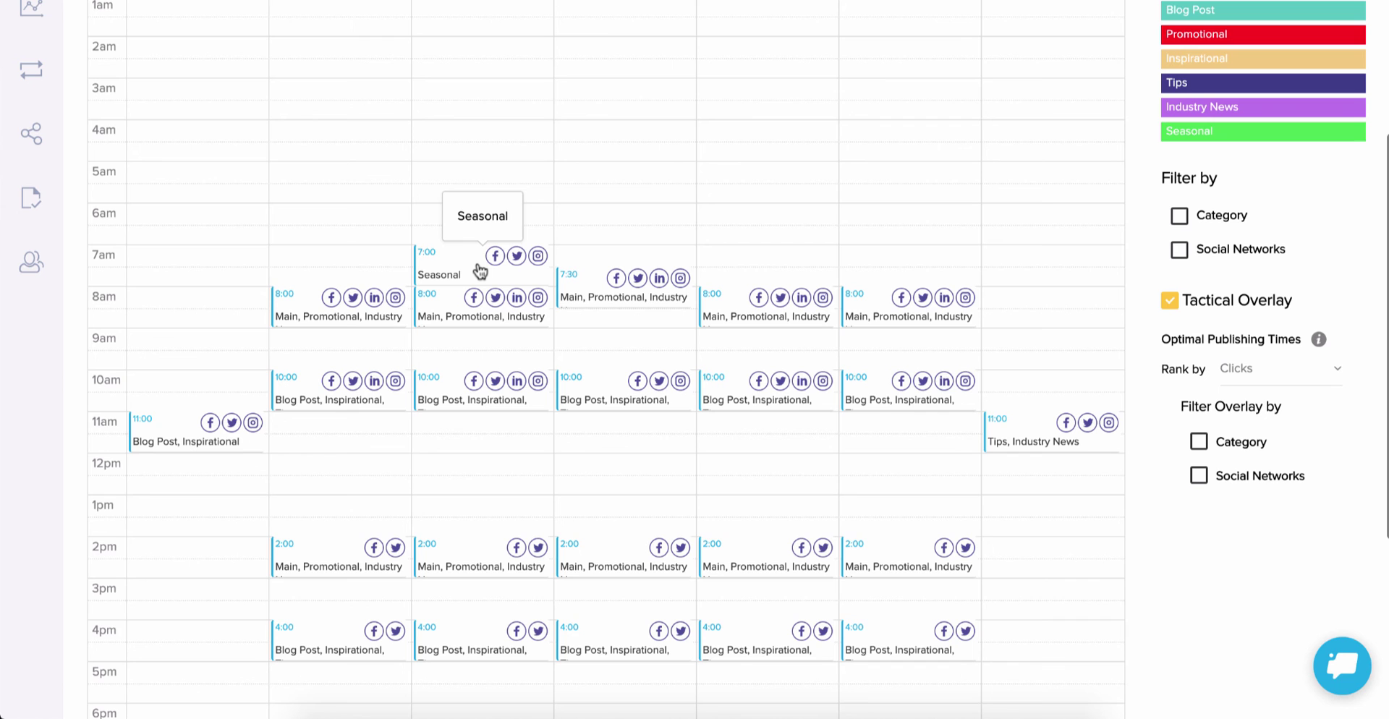
Return to the "test" post and check its available category choices without changing the selection.
scroll(478, 270, up, 3)
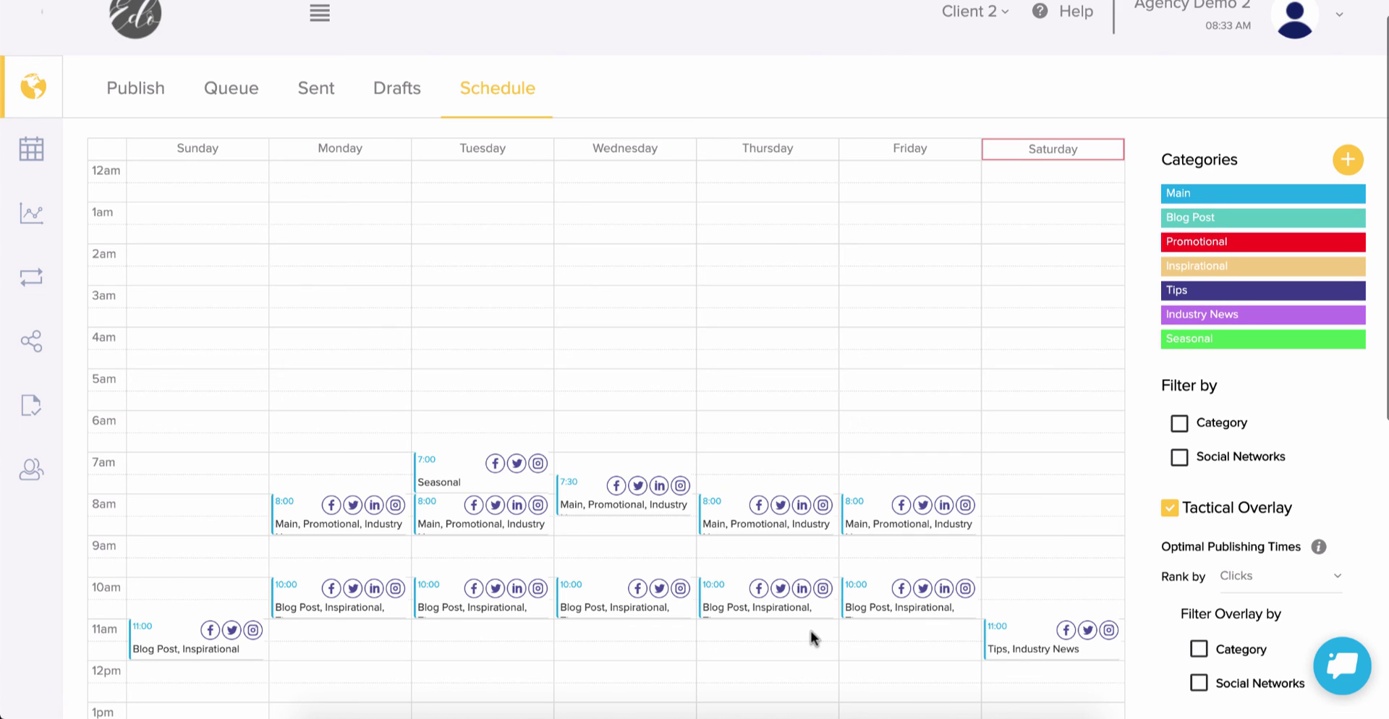
click(136, 93)
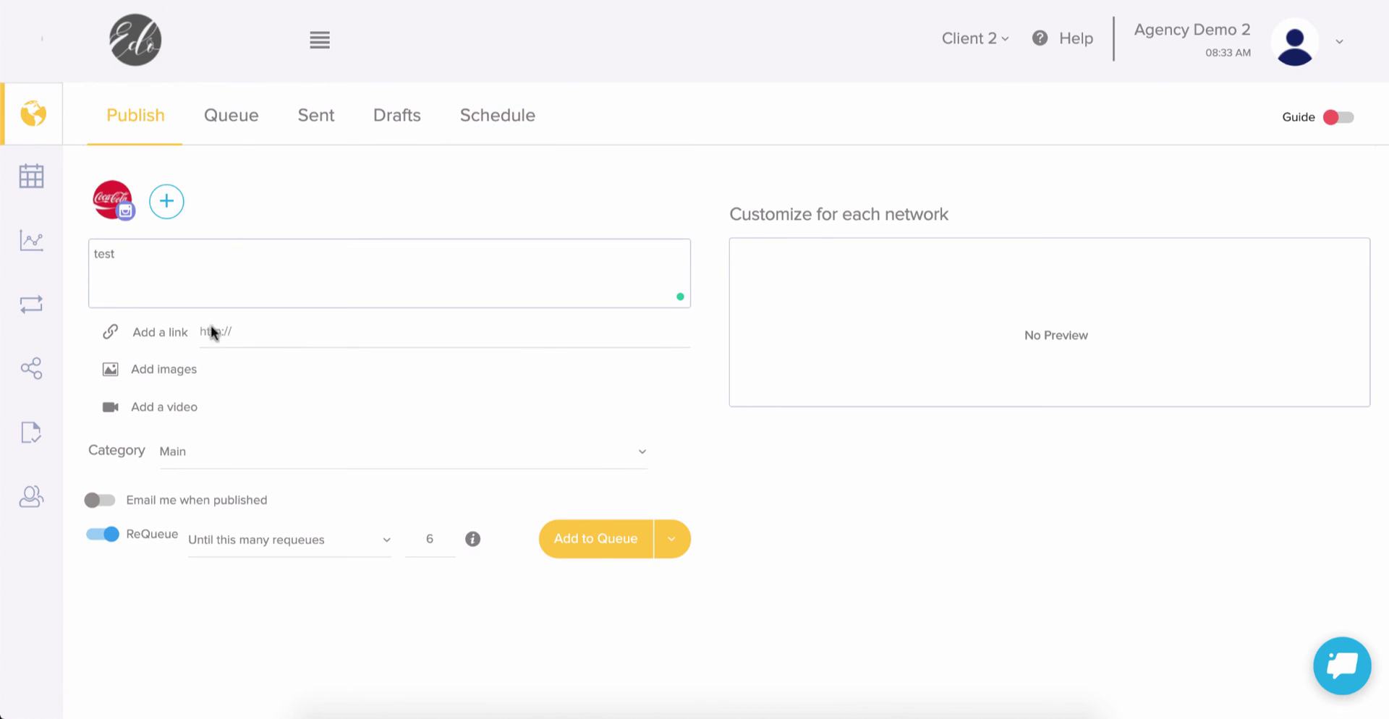
click(230, 463)
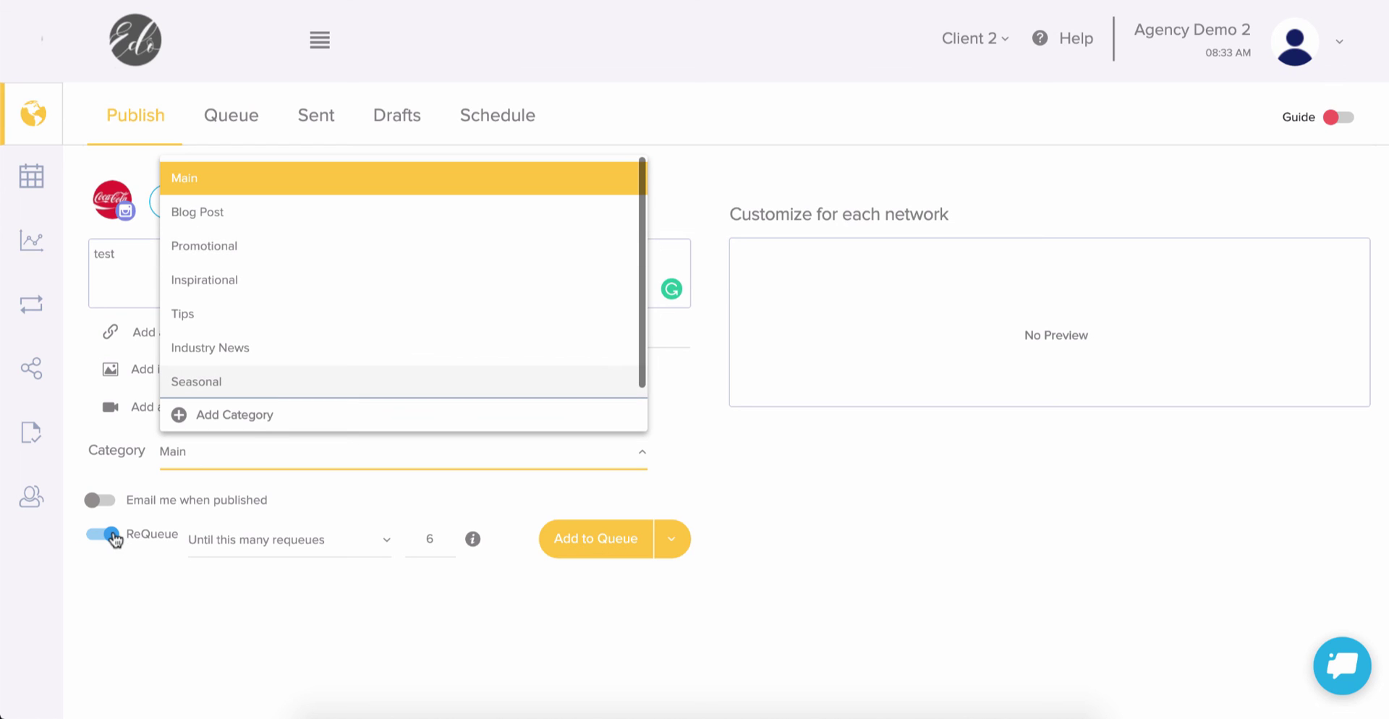
click(129, 575)
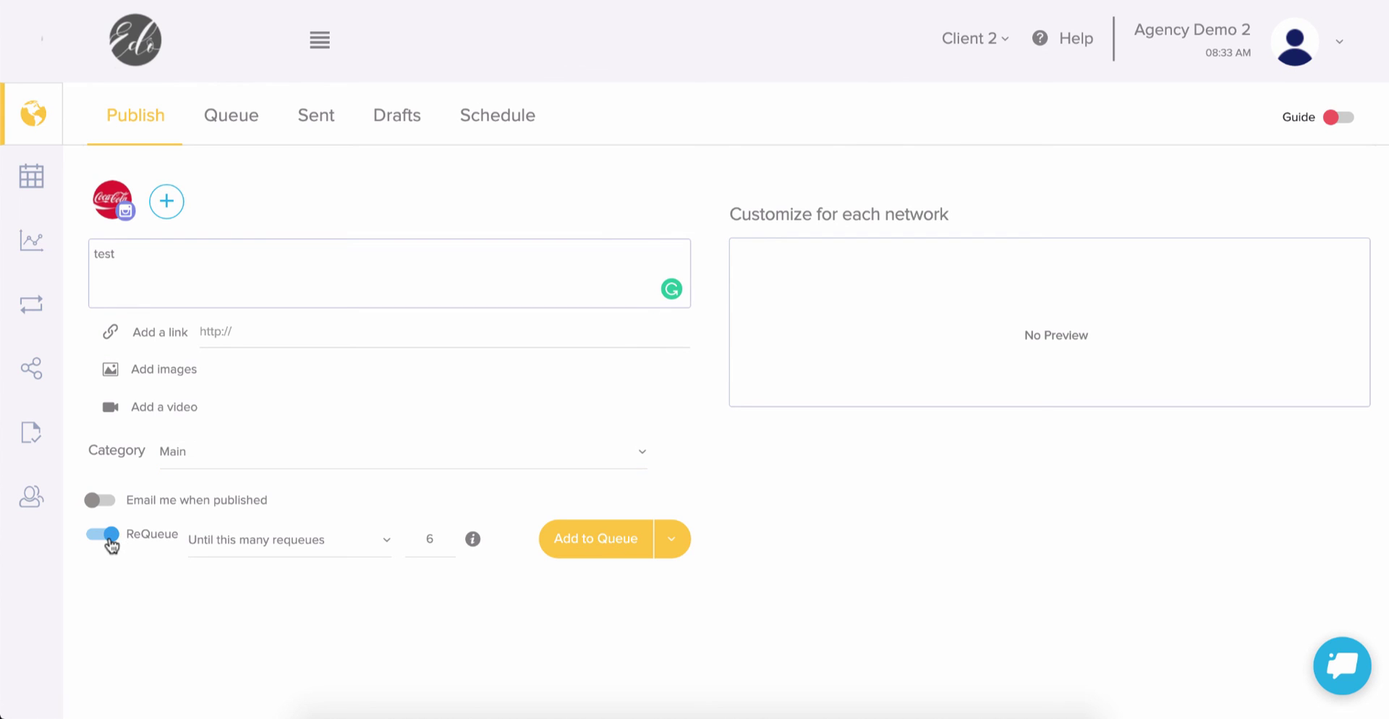